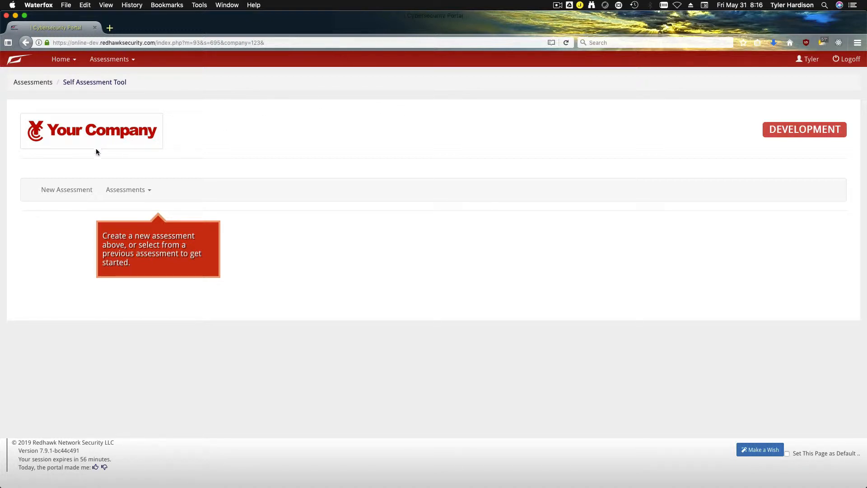
Step: Start a new assessment in the Self Assessment Tool and choose the FFIEC Cybersecurity Assessment Tool for it
{"action": "left_click", "coordinate": [128, 63]}
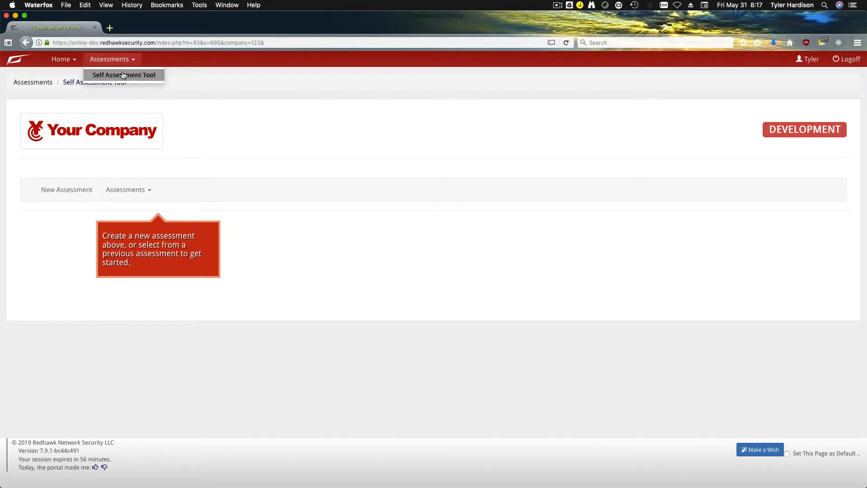
{"action": "left_click", "coordinate": [123, 75]}
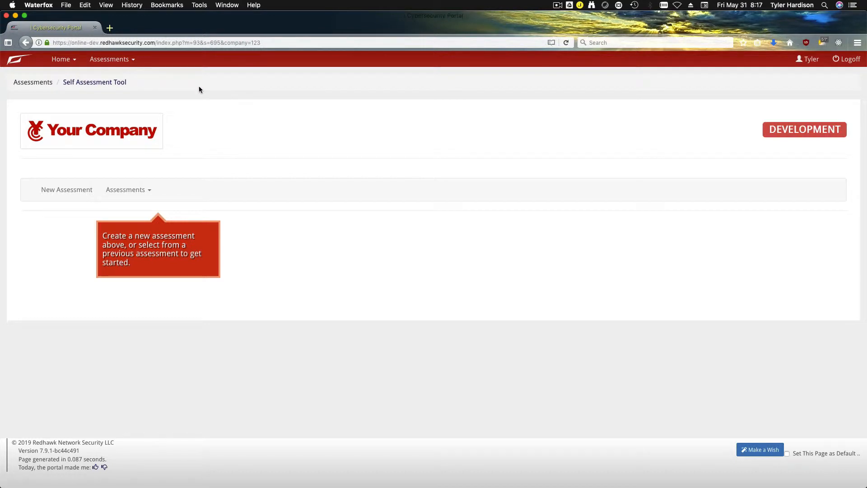
{"action": "left_click", "coordinate": [67, 199]}
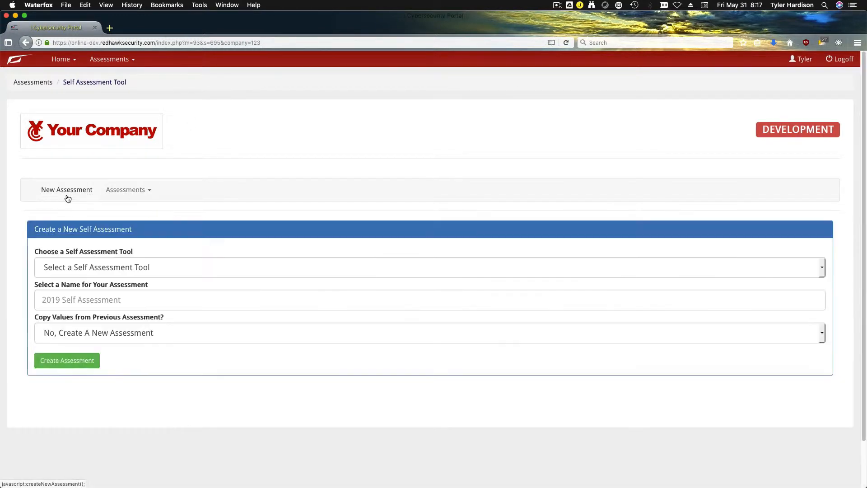
{"action": "left_click", "coordinate": [96, 268]}
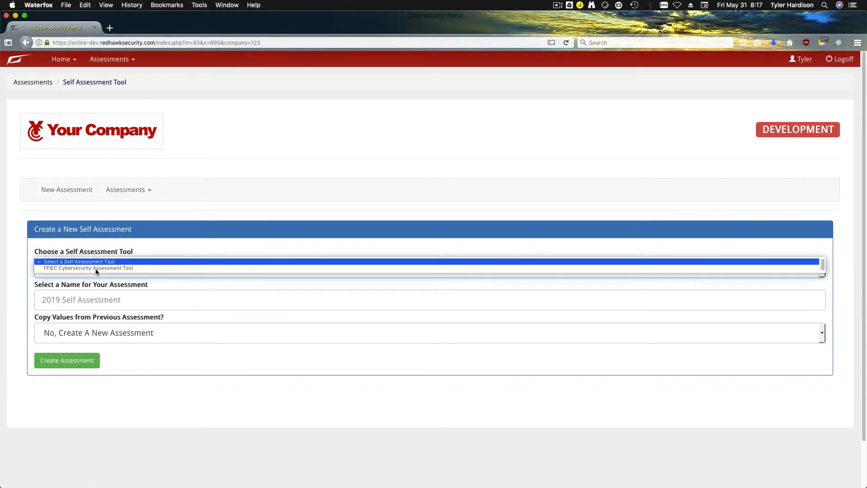
{"action": "left_click", "coordinate": [123, 268]}
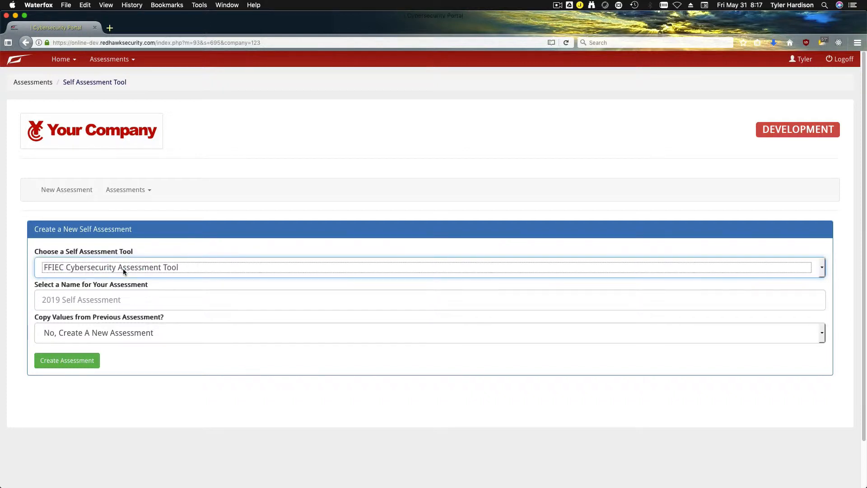
Step: Name the assessment "2019 Your Company" and create it without copying values from a previous assessment
{"action": "left_click", "coordinate": [101, 304]}
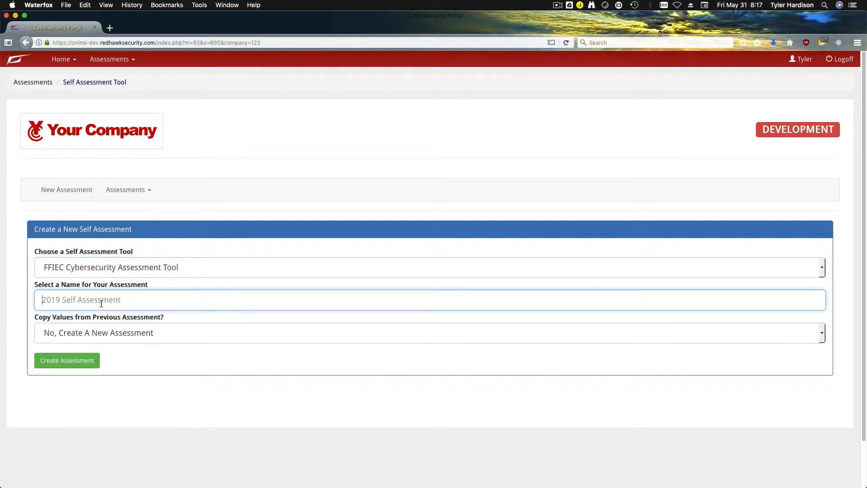
{"action": "type", "text": "2019"}
{"action": "type", "text": "ECC"}
{"action": "key", "text": "BackSpace"}
{"action": "key", "text": "BackSpace"}
{"action": "key", "text": "BackSpace"}
{"action": "type", "text": "Your Company"}
{"action": "left_click", "coordinate": [115, 340]}
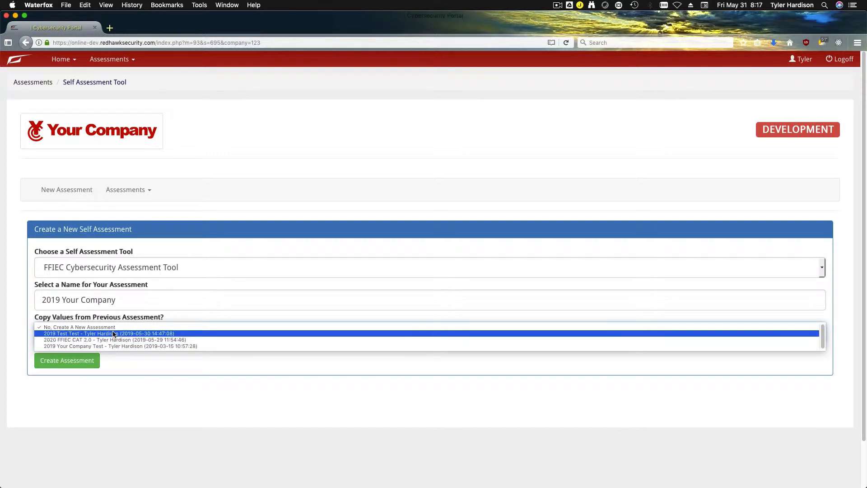
{"action": "left_click", "coordinate": [115, 364]}
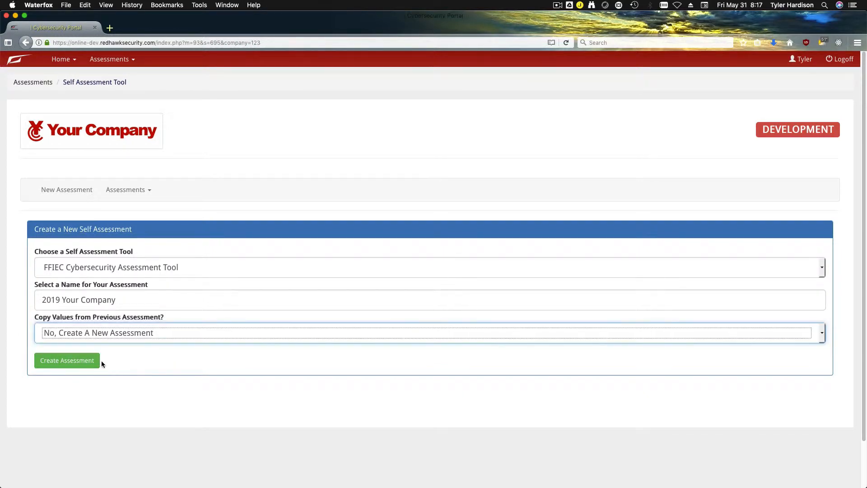
{"action": "left_click", "coordinate": [79, 360]}
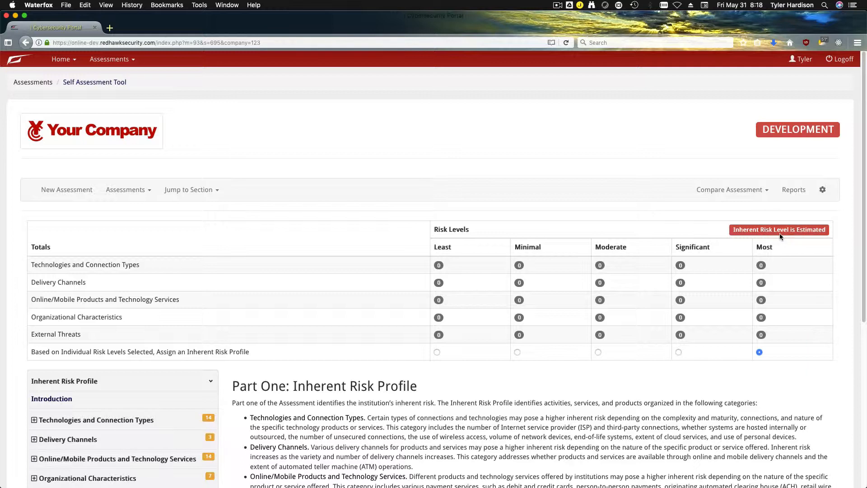
Step: Assign a Moderate inherent risk profile to the assessment in the risk level totals
{"action": "left_click", "coordinate": [678, 352]}
{"action": "left_click", "coordinate": [600, 353]}
{"action": "left_click", "coordinate": [598, 352]}
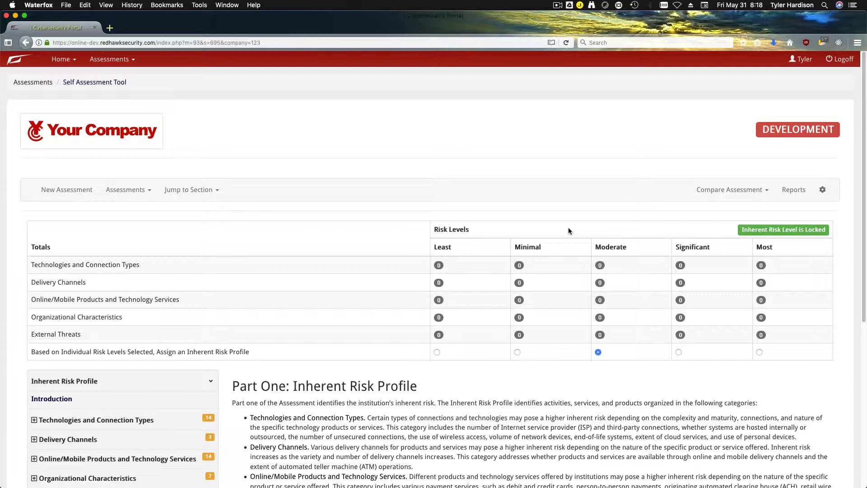
Step: Advance to the first risk factor and rate the total ISP connections as "Minimal complexity (1-20 connections)"
{"action": "scroll", "coordinate": [536, 303], "scroll_direction": "down", "scroll_amount": 5}
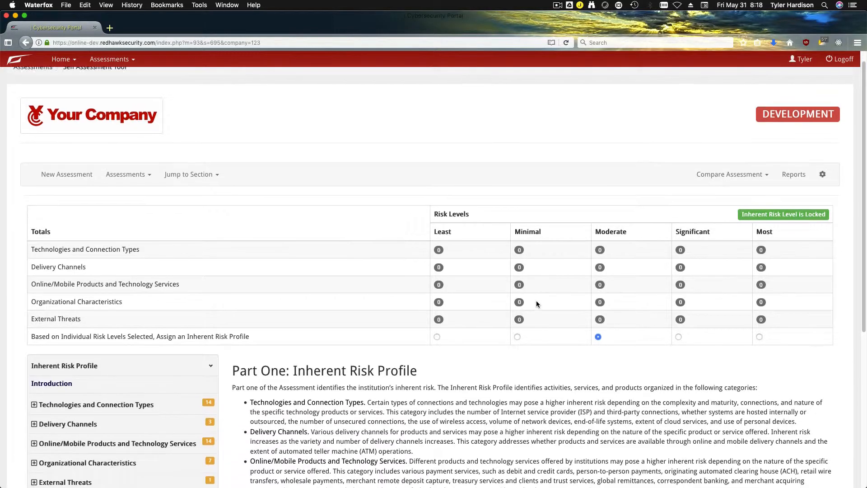
{"action": "scroll", "coordinate": [536, 300], "scroll_direction": "down", "scroll_amount": 2}
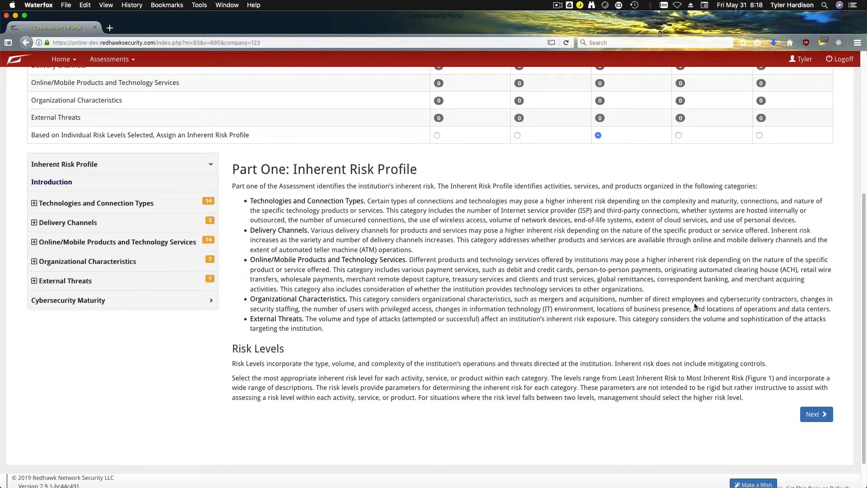
{"action": "left_click", "coordinate": [824, 413]}
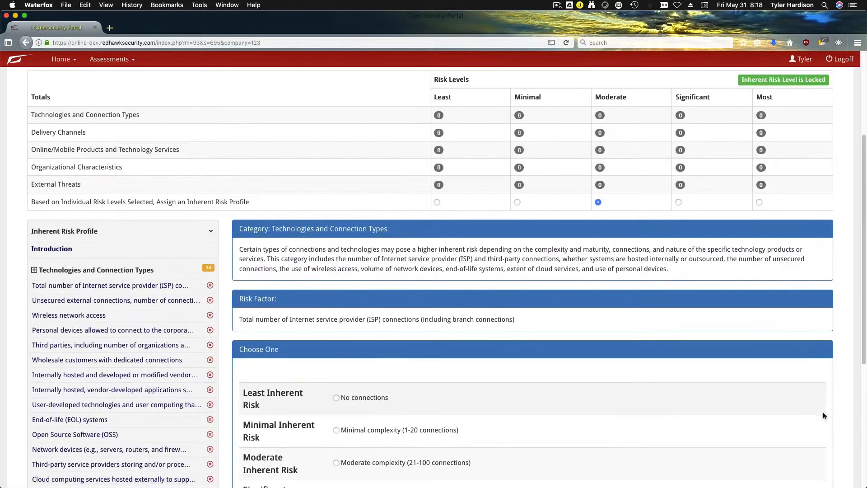
{"action": "scroll", "coordinate": [465, 317], "scroll_direction": "down", "scroll_amount": 3}
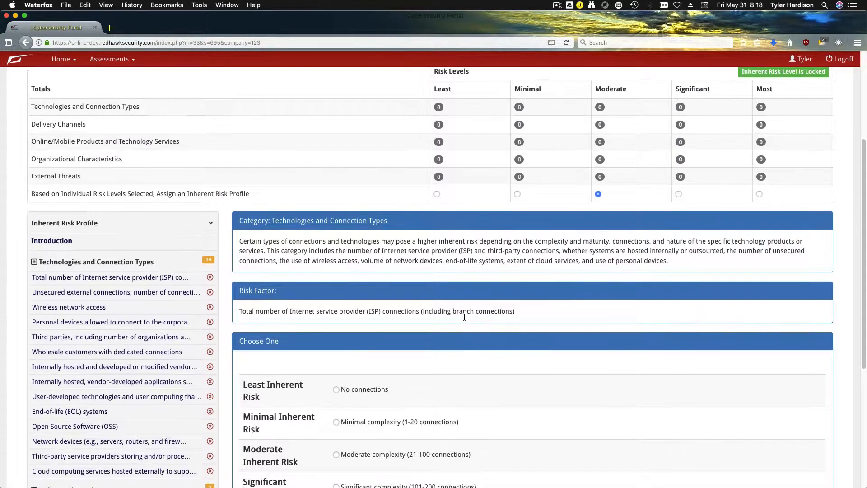
{"action": "scroll", "coordinate": [464, 316], "scroll_direction": "down", "scroll_amount": 2}
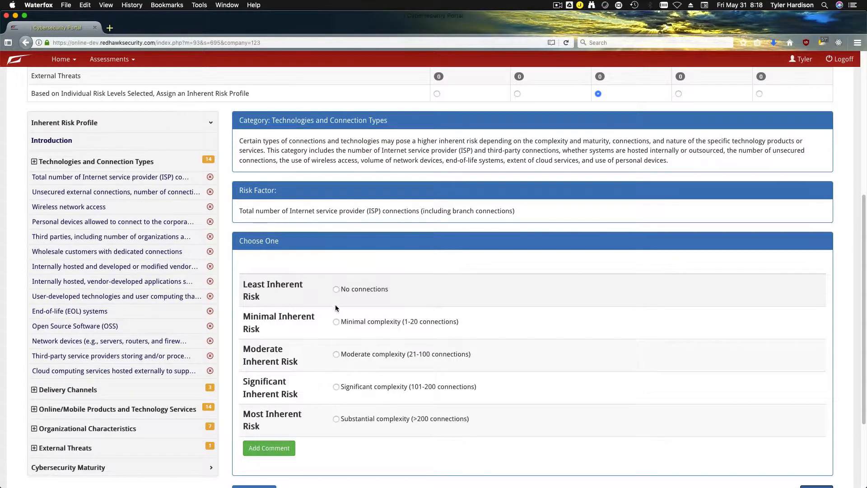
{"action": "left_click", "coordinate": [335, 321]}
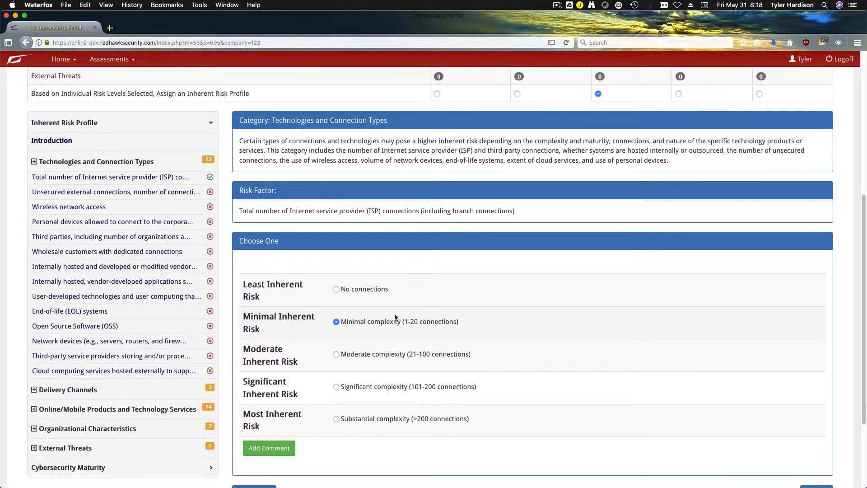
Step: Add the comment "Put your comment here." to the ISP connections risk factor and advance to the following one
{"action": "scroll", "coordinate": [394, 313], "scroll_direction": "up", "scroll_amount": 5}
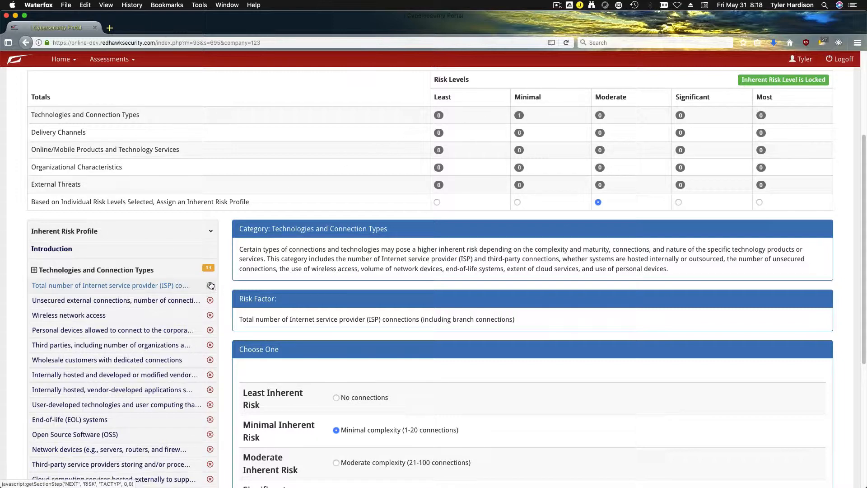
{"action": "scroll", "coordinate": [239, 297], "scroll_direction": "down", "scroll_amount": 1}
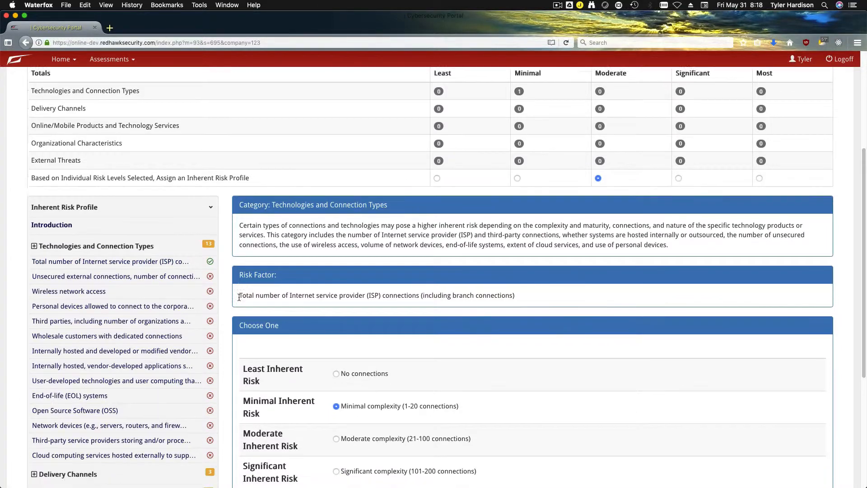
{"action": "scroll", "coordinate": [238, 297], "scroll_direction": "down", "scroll_amount": 5}
{"action": "left_click", "coordinate": [261, 346]}
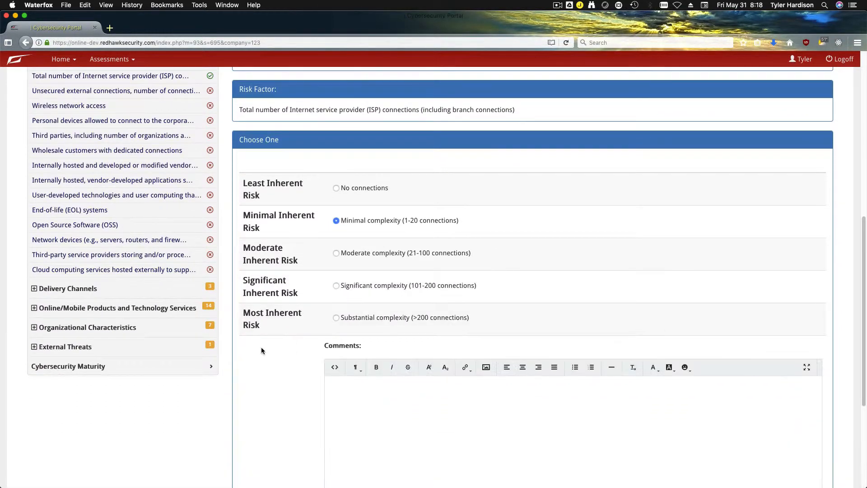
{"action": "scroll", "coordinate": [331, 375], "scroll_direction": "down", "scroll_amount": 3}
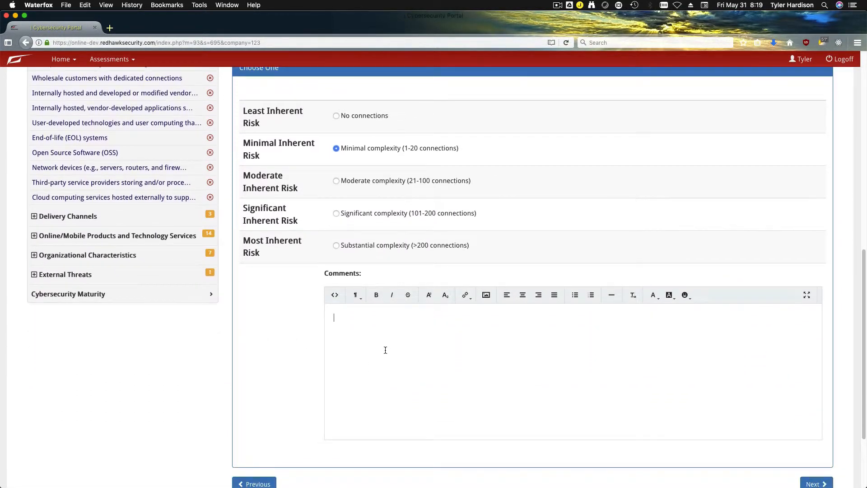
{"action": "type", "text": "Put your comment here."}
{"action": "scroll", "coordinate": [735, 369], "scroll_direction": "down", "scroll_amount": 2}
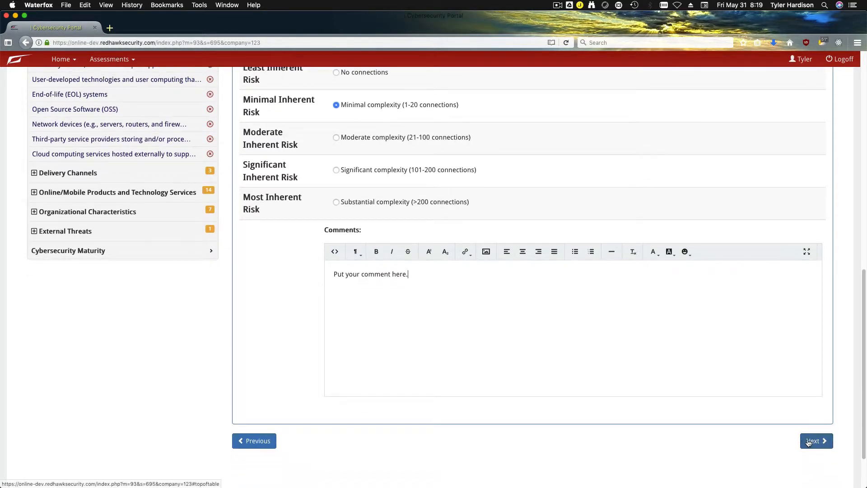
{"action": "left_click", "coordinate": [806, 440]}
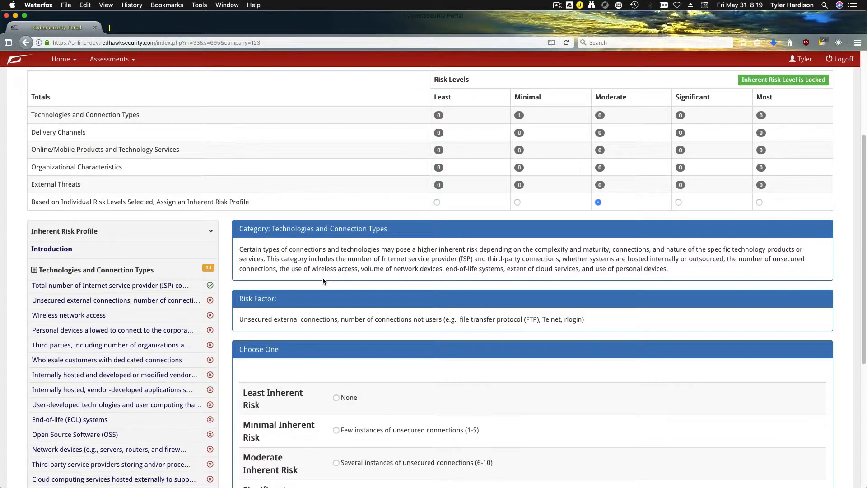
Step: Rate unsecured external connections as "Several instances of unsecured connections (6-10)" and advance to the following risk factor
{"action": "scroll", "coordinate": [322, 280], "scroll_direction": "down", "scroll_amount": 7}
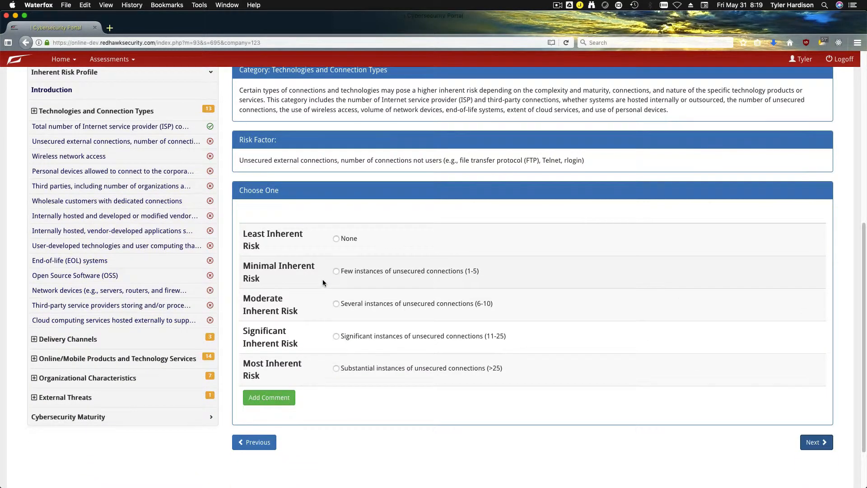
{"action": "left_click", "coordinate": [336, 303]}
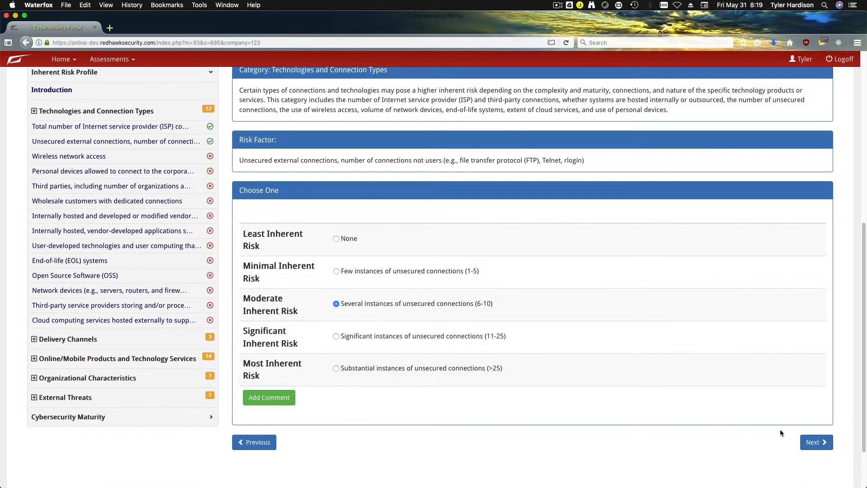
{"action": "left_click", "coordinate": [814, 441]}
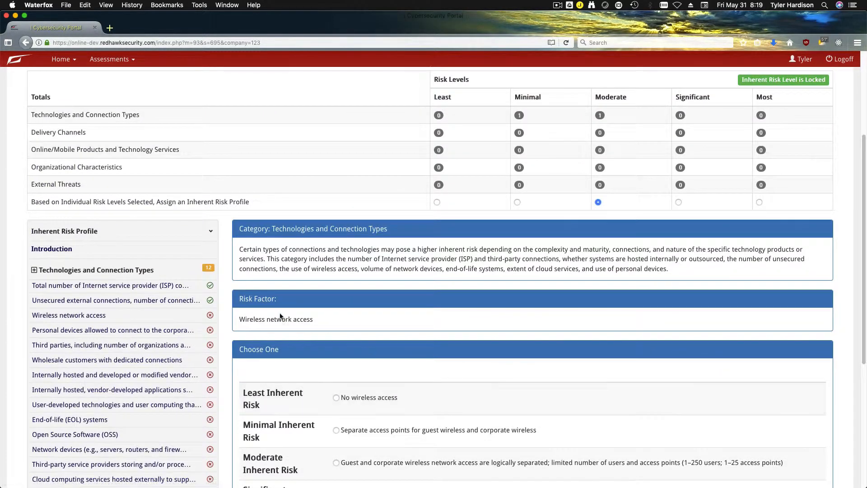
Step: Return to the Self Assessment Tool start page and reopen the saved 2019 Your Company assessment dated 2019-05-31
{"action": "scroll", "coordinate": [324, 235], "scroll_direction": "up", "scroll_amount": 2}
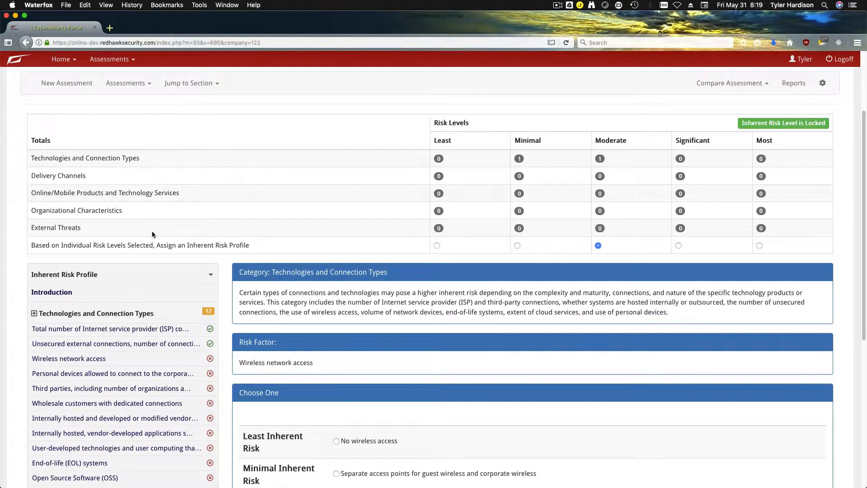
{"action": "scroll", "coordinate": [151, 230], "scroll_direction": "up", "scroll_amount": 5}
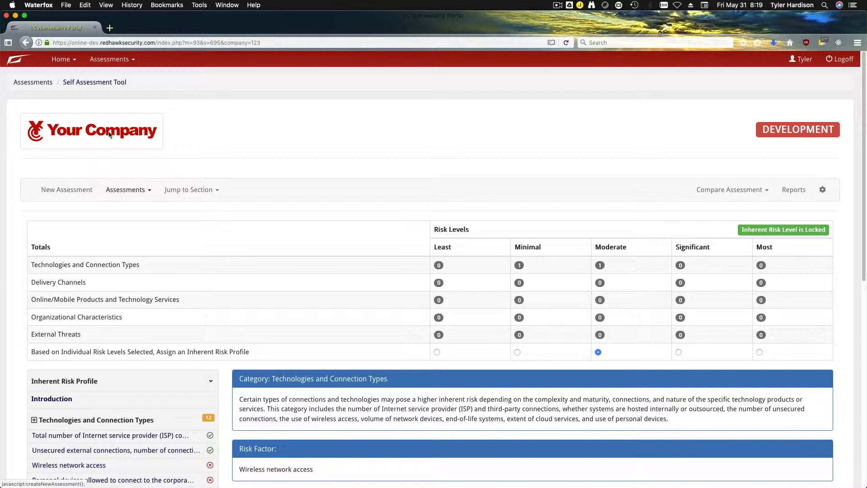
{"action": "left_click", "coordinate": [110, 82]}
{"action": "left_click", "coordinate": [135, 190]}
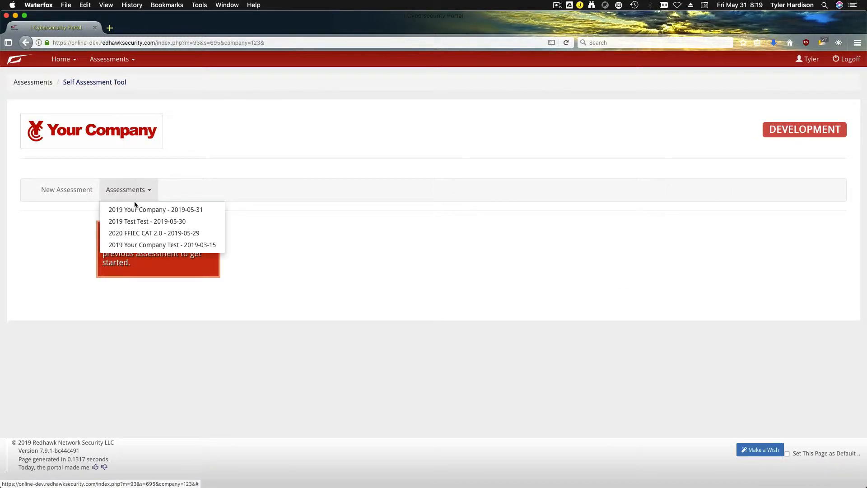
{"action": "left_click", "coordinate": [136, 207]}
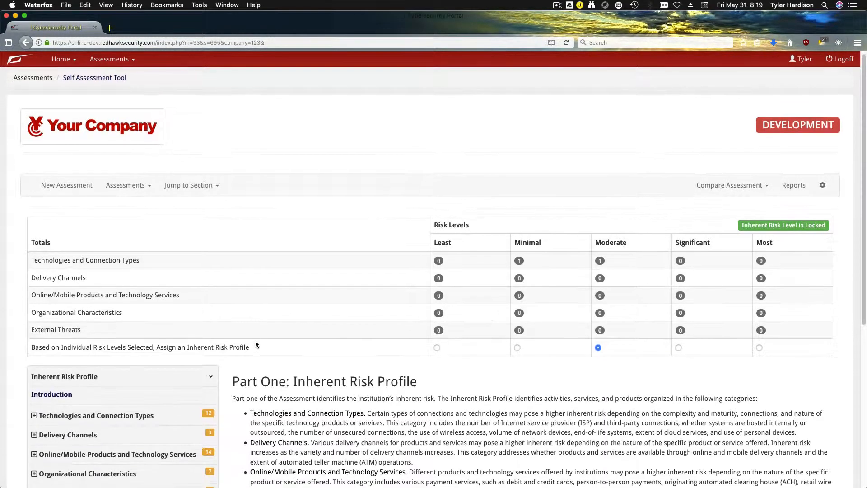
Step: Expand the Technologies and Connection Types category and open its Wireless network access risk factor
{"action": "scroll", "coordinate": [255, 341], "scroll_direction": "down", "scroll_amount": 2}
{"action": "left_click", "coordinate": [156, 375]}
{"action": "scroll", "coordinate": [156, 373], "scroll_direction": "down", "scroll_amount": 2}
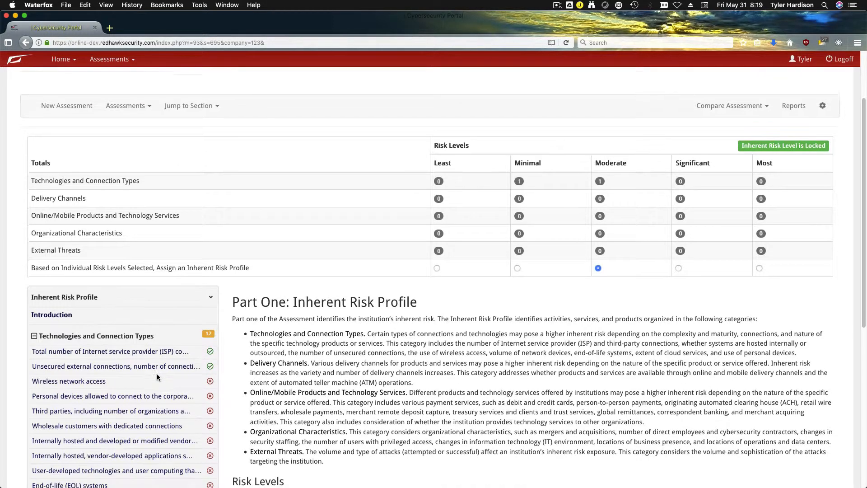
{"action": "left_click", "coordinate": [145, 379]}
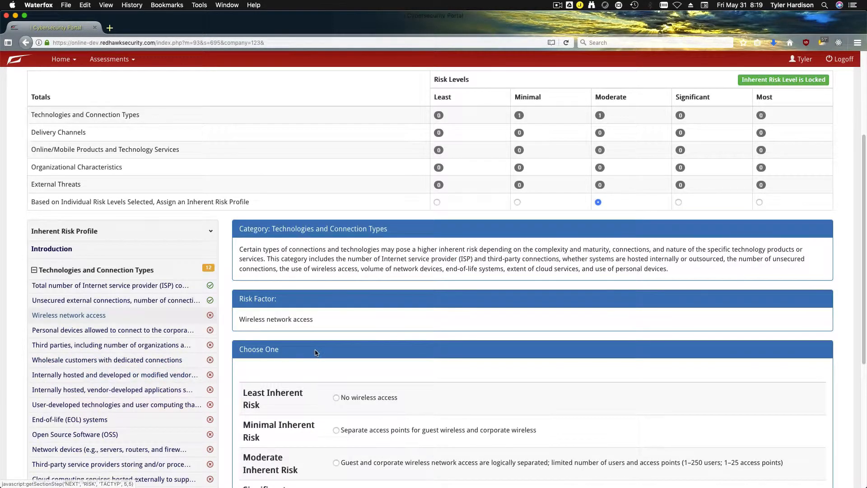
{"action": "scroll", "coordinate": [318, 348], "scroll_direction": "down", "scroll_amount": 2}
{"action": "scroll", "coordinate": [317, 345], "scroll_direction": "down", "scroll_amount": 2}
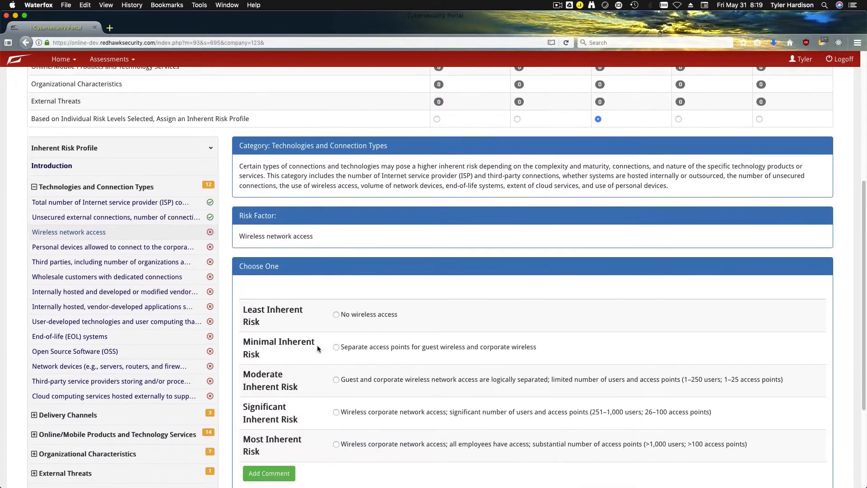
{"action": "scroll", "coordinate": [317, 345], "scroll_direction": "up", "scroll_amount": 5}
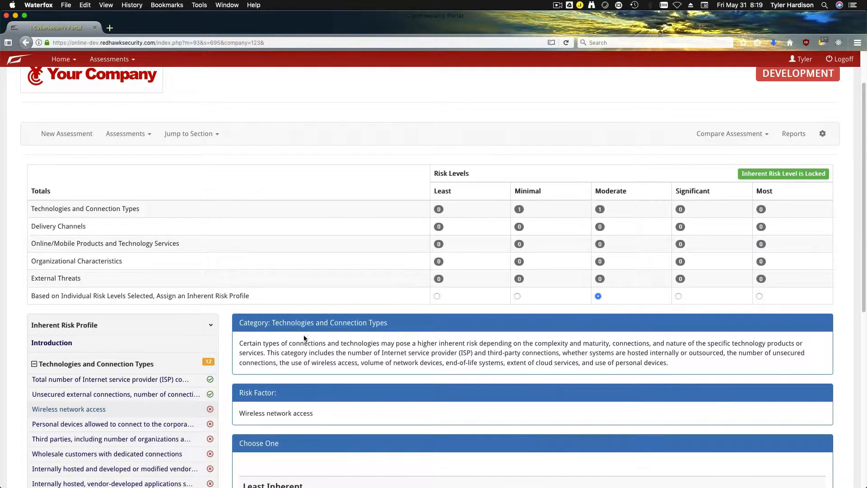
Step: Expand the Cybersecurity Maturity section's Cyber Risk Management and Oversight domain and open its Oversight assessment factor
{"action": "scroll", "coordinate": [169, 243], "scroll_direction": "down", "scroll_amount": 15}
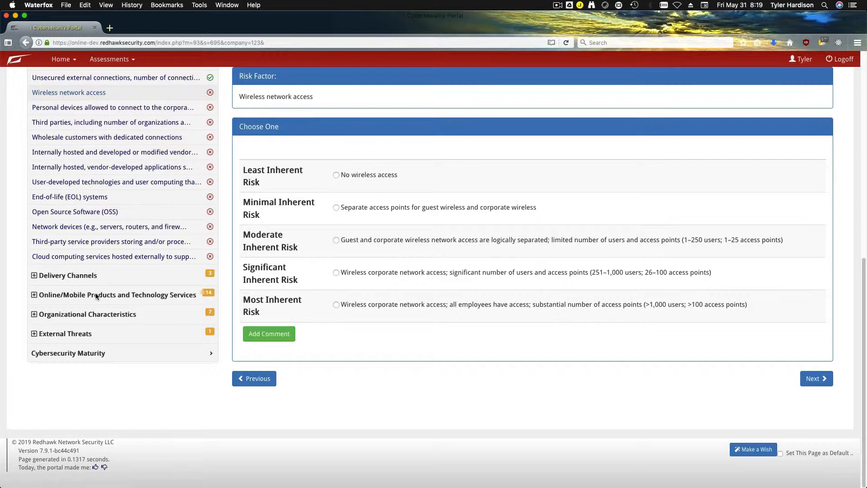
{"action": "left_click", "coordinate": [84, 355]}
{"action": "left_click", "coordinate": [76, 393]}
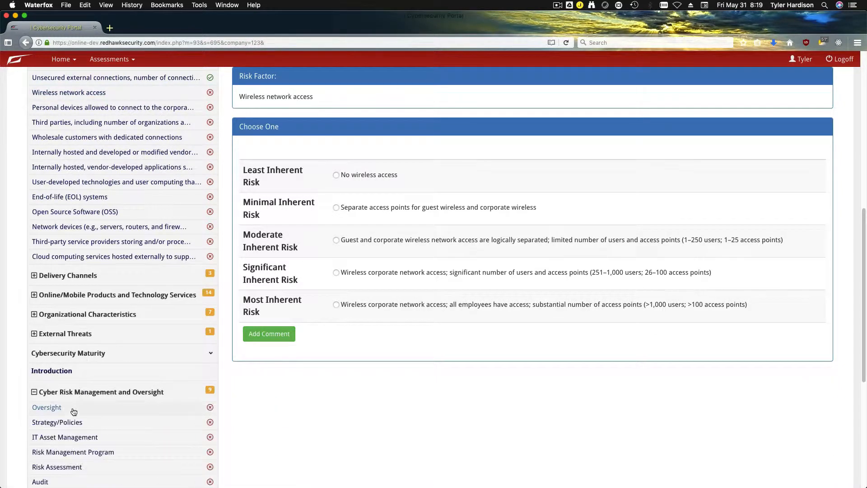
{"action": "left_click", "coordinate": [74, 411]}
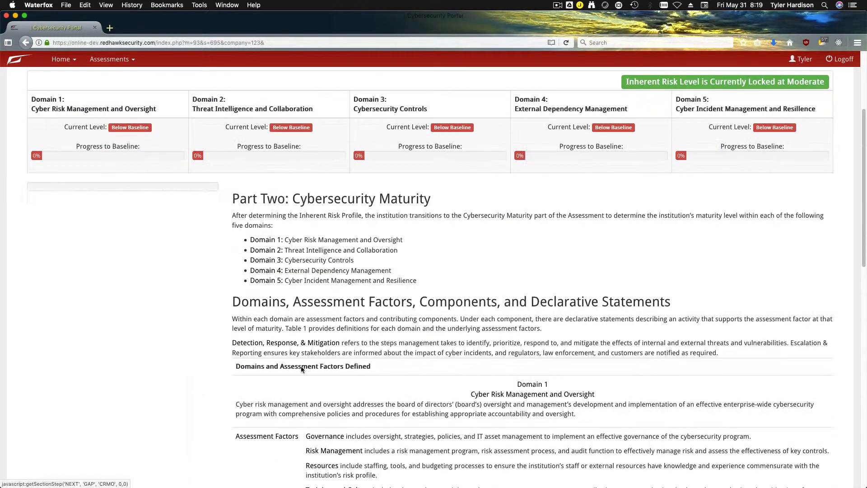
{"action": "left_click", "coordinate": [134, 253]}
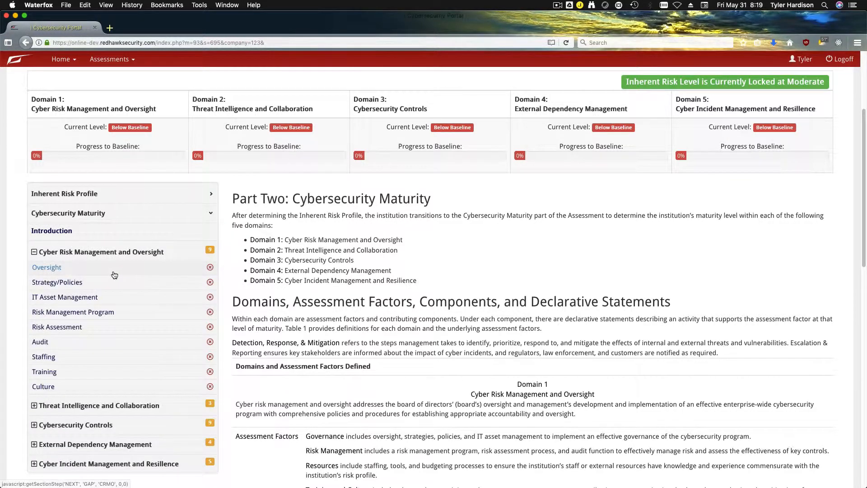
Step: Answer Yes to all five Baseline statements of the Oversight assessment factor and check the domain's progress to baseline
{"action": "scroll", "coordinate": [348, 262], "scroll_direction": "down", "scroll_amount": 3}
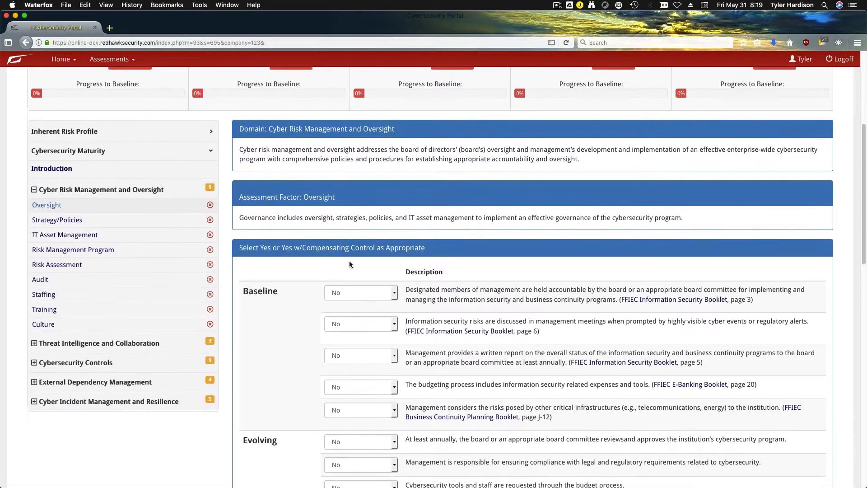
{"action": "left_click", "coordinate": [369, 268]}
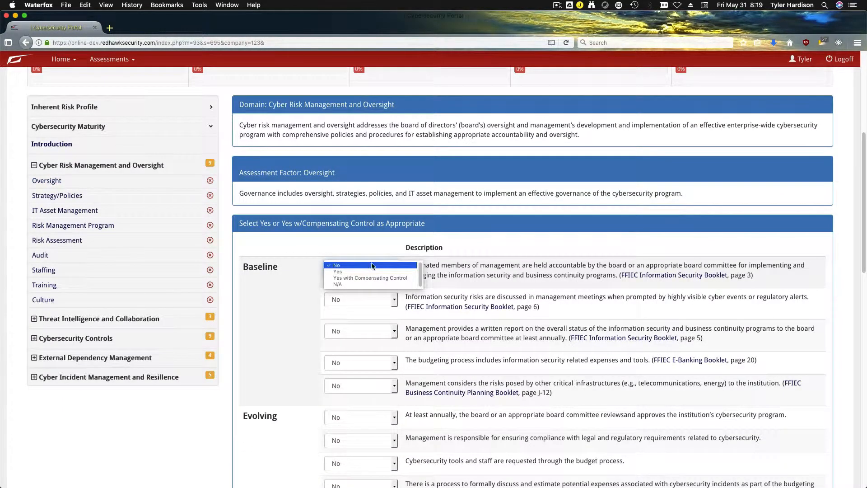
{"action": "left_click", "coordinate": [392, 248]}
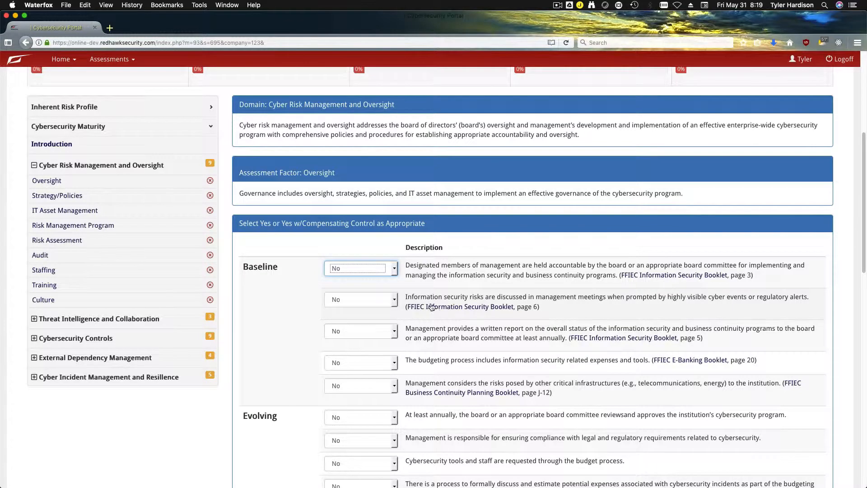
{"action": "left_click", "coordinate": [394, 386]}
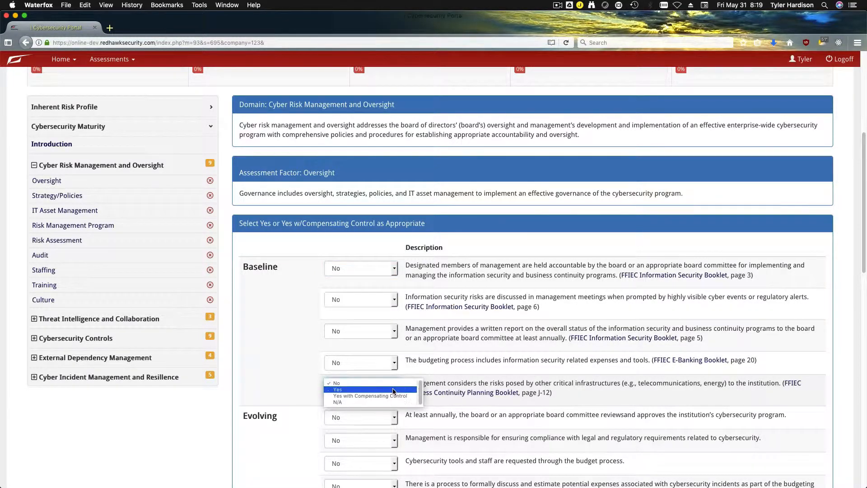
{"action": "left_click", "coordinate": [388, 389]}
{"action": "left_click", "coordinate": [395, 363]}
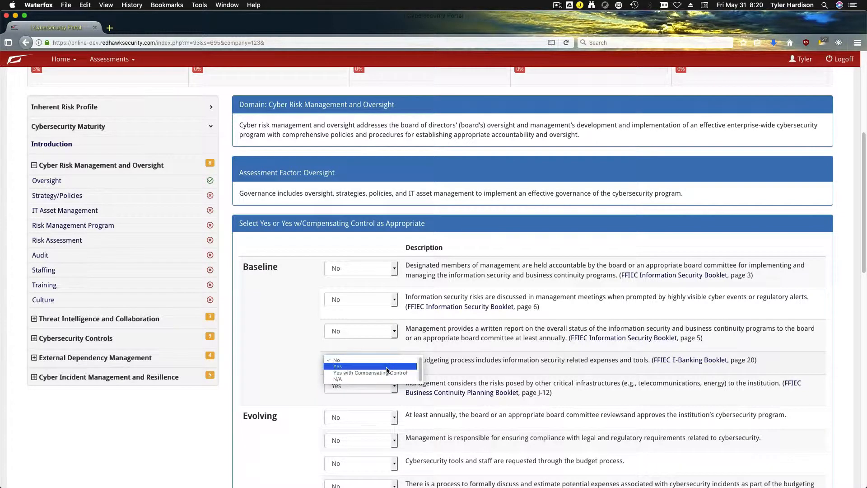
{"action": "left_click", "coordinate": [387, 367]}
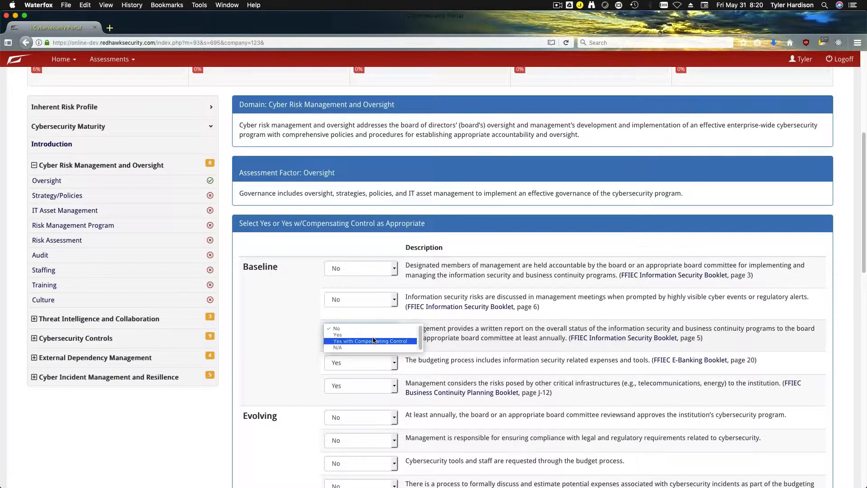
{"action": "left_click", "coordinate": [376, 334]}
{"action": "left_click", "coordinate": [373, 301]}
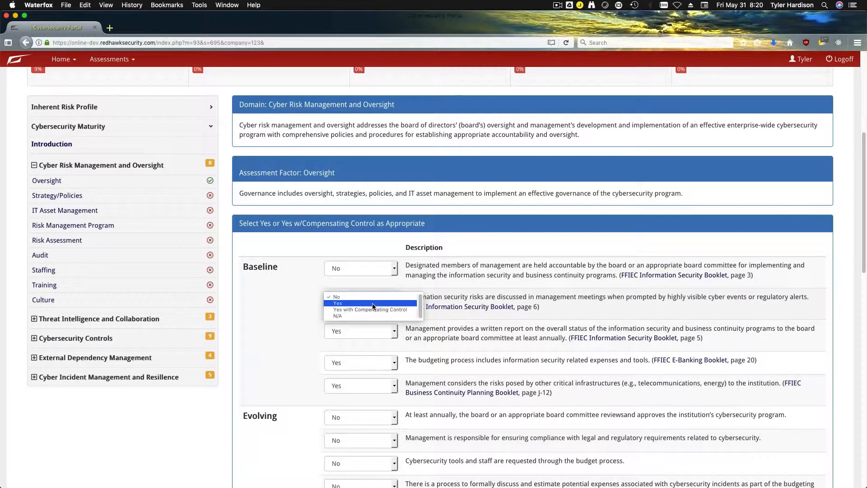
{"action": "left_click", "coordinate": [372, 303]}
{"action": "left_click", "coordinate": [373, 270]}
{"action": "left_click", "coordinate": [371, 272]}
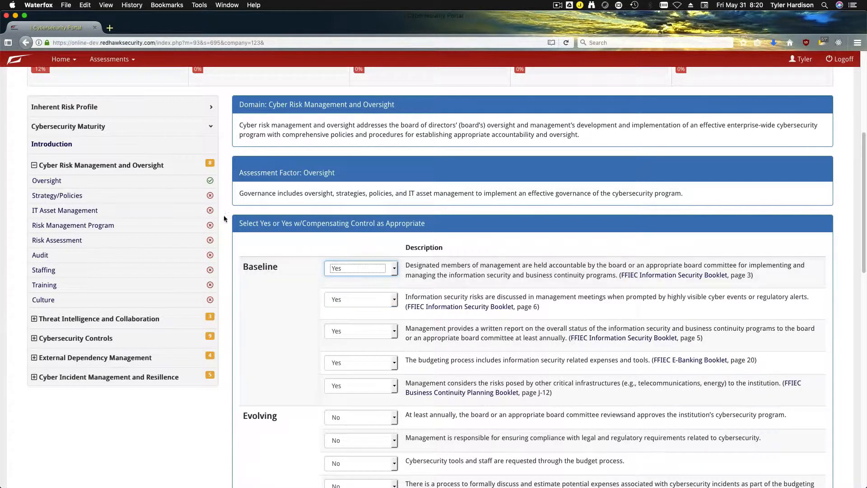
{"action": "scroll", "coordinate": [116, 169], "scroll_direction": "up", "scroll_amount": 3}
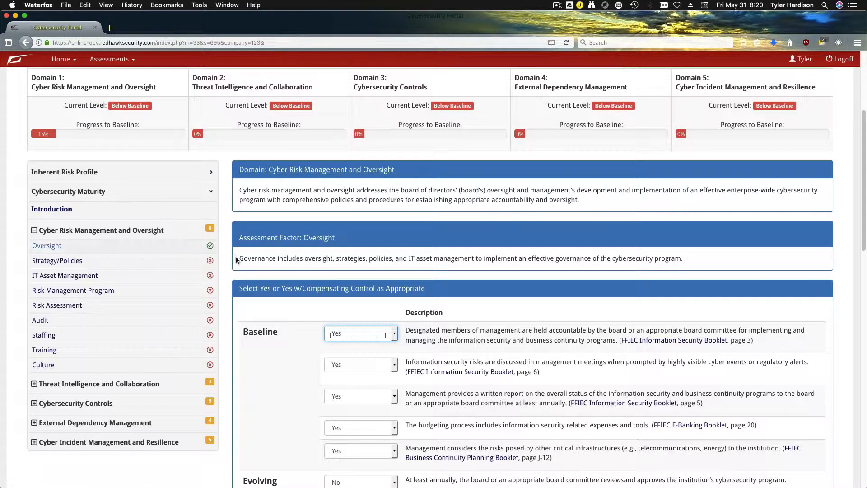
Step: Add the comment "Your comments here." to the Oversight assessment factor and advance to the following one
{"action": "scroll", "coordinate": [302, 260], "scroll_direction": "down", "scroll_amount": 5}
{"action": "scroll", "coordinate": [302, 259], "scroll_direction": "down", "scroll_amount": 10}
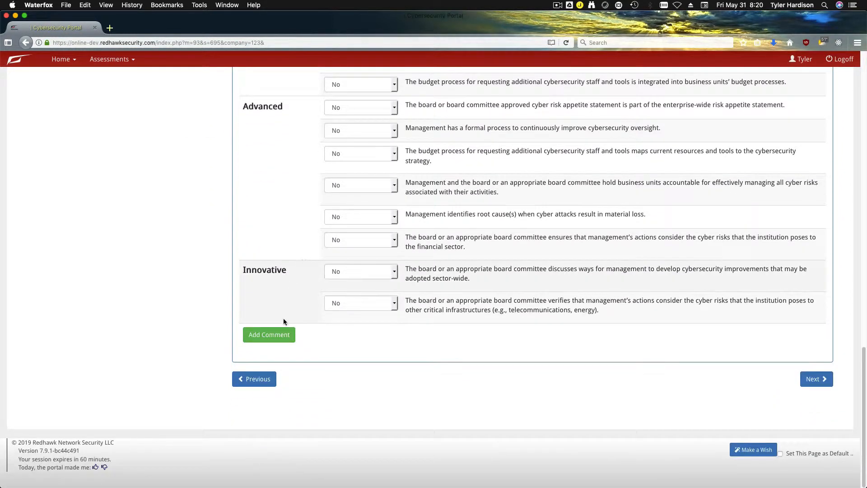
{"action": "left_click", "coordinate": [279, 335]}
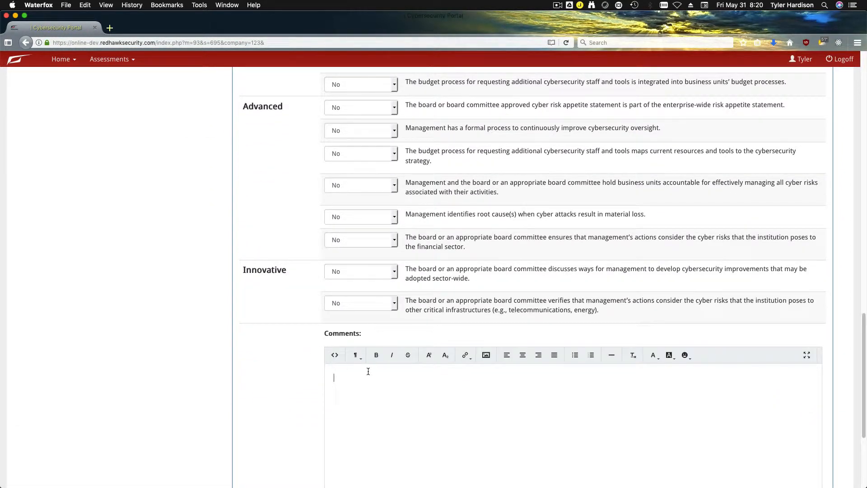
{"action": "type", "text": "Your comments here."}
{"action": "scroll", "coordinate": [472, 392], "scroll_direction": "down", "scroll_amount": 4}
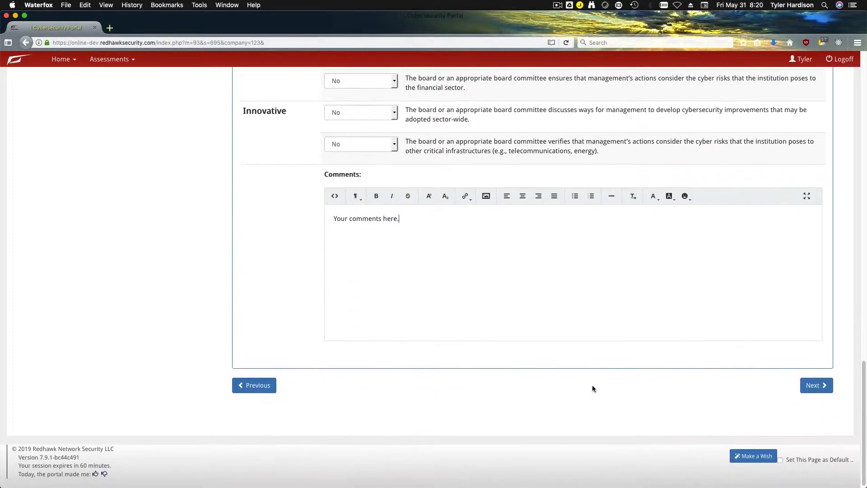
{"action": "left_click", "coordinate": [821, 381]}
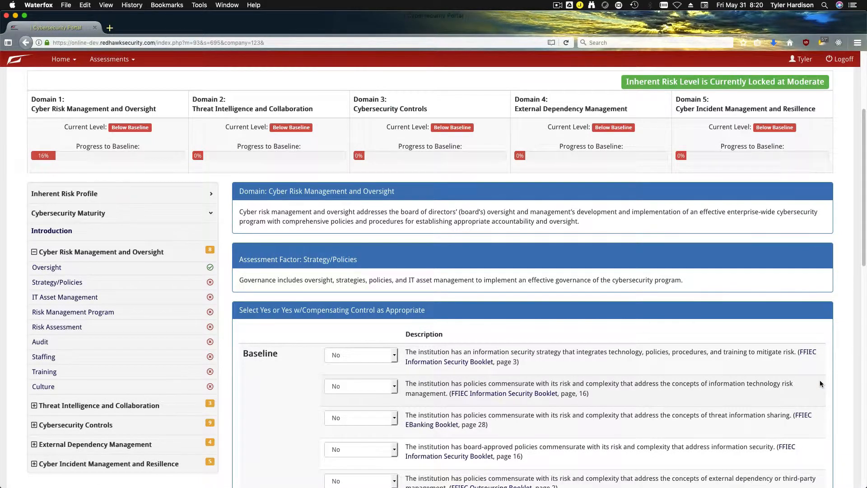
Step: Return to the Self Assessment Tool start page and open the saved 2020 FFIEC CAT 2.0 assessment dated 2019-05-29
{"action": "scroll", "coordinate": [463, 180], "scroll_direction": "up", "scroll_amount": 4}
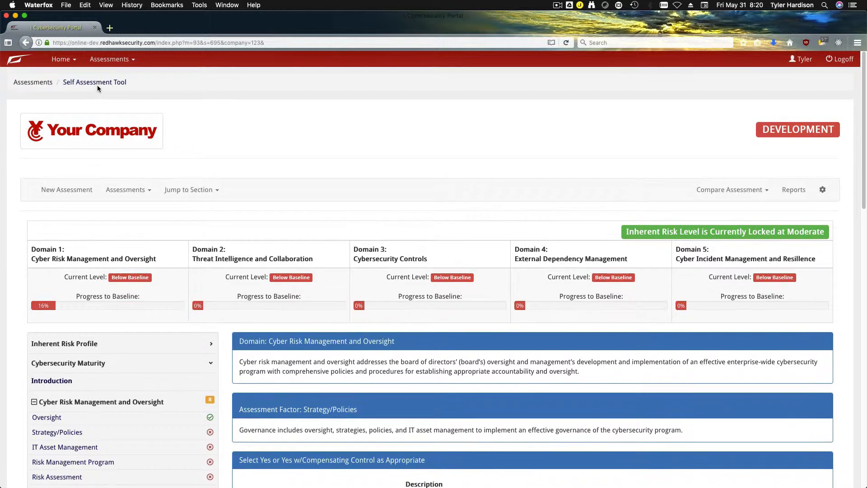
{"action": "left_click", "coordinate": [96, 75]}
{"action": "left_click", "coordinate": [123, 190]}
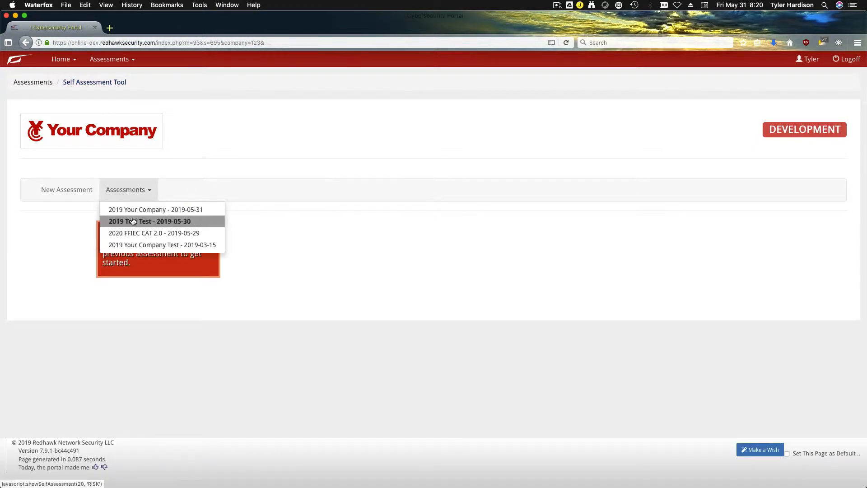
{"action": "left_click", "coordinate": [133, 234]}
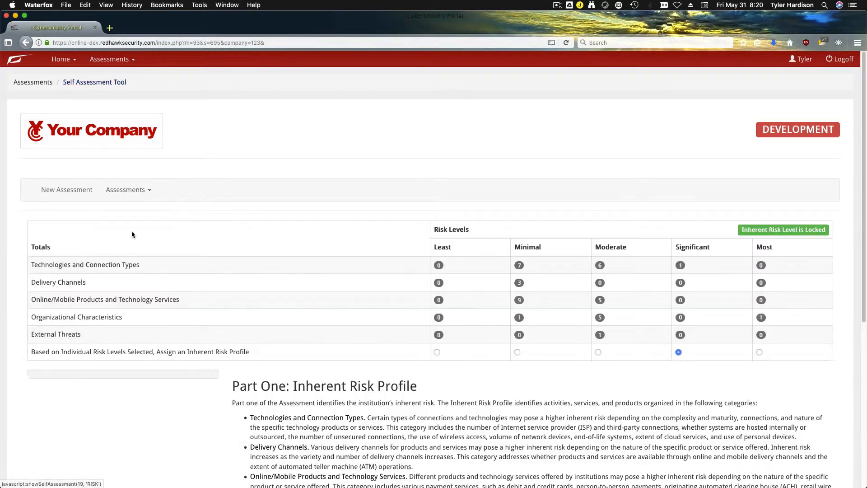
{"action": "scroll", "coordinate": [512, 318], "scroll_direction": "down", "scroll_amount": 2}
{"action": "scroll", "coordinate": [512, 319], "scroll_direction": "down", "scroll_amount": 3}
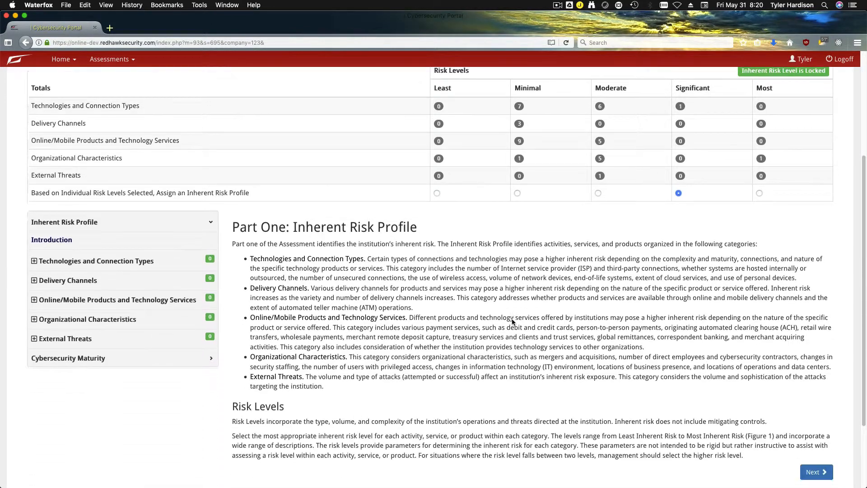
Step: Open the assessment's reports and examine the risk and maturity chart, the risk counts by section and the maturity progress by domain
{"action": "scroll", "coordinate": [511, 319], "scroll_direction": "up", "scroll_amount": 5}
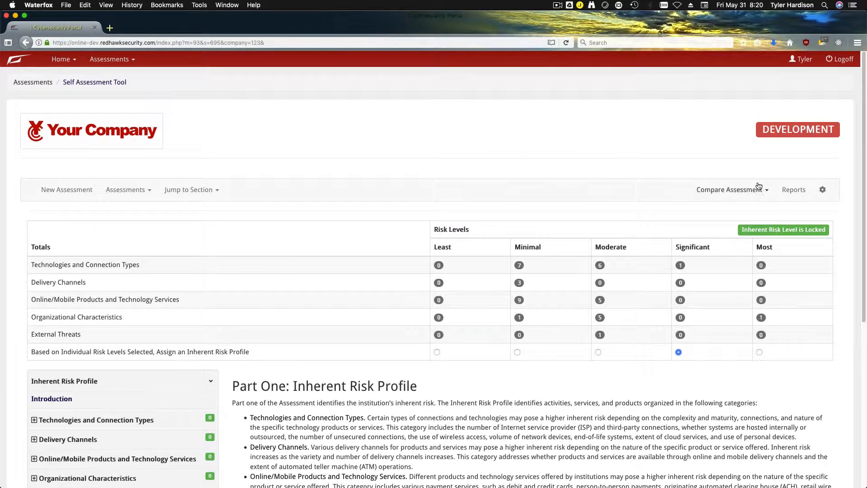
{"action": "left_click", "coordinate": [796, 190]}
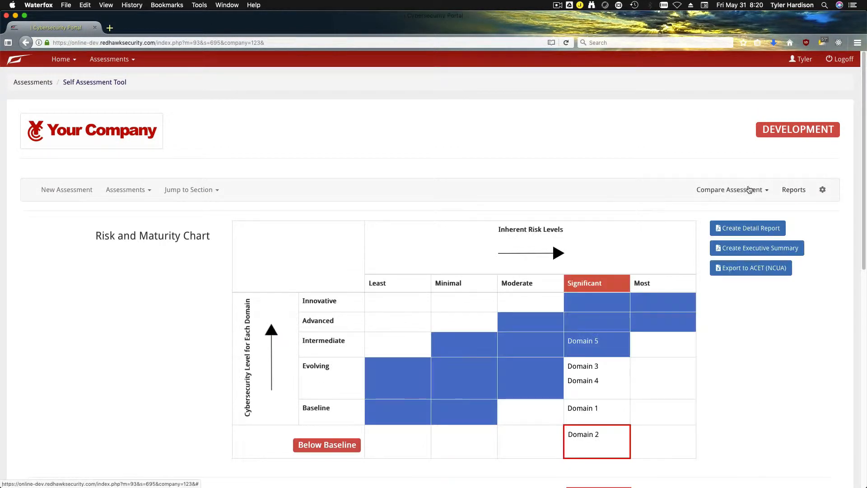
{"action": "scroll", "coordinate": [421, 248], "scroll_direction": "down", "scroll_amount": 5}
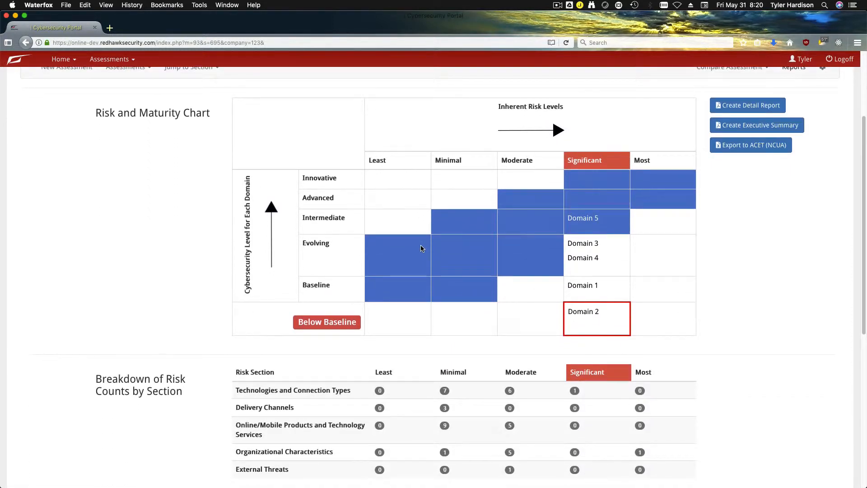
{"action": "scroll", "coordinate": [421, 248], "scroll_direction": "up", "scroll_amount": 1}
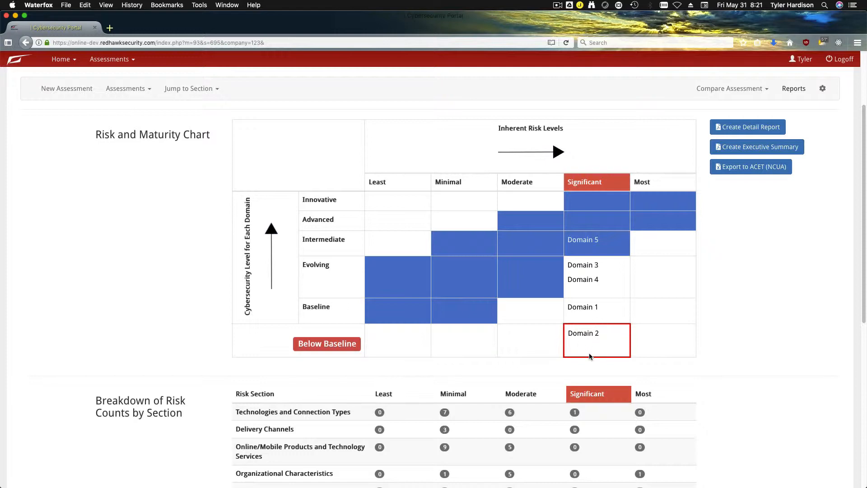
{"action": "scroll", "coordinate": [597, 343], "scroll_direction": "down", "scroll_amount": 4}
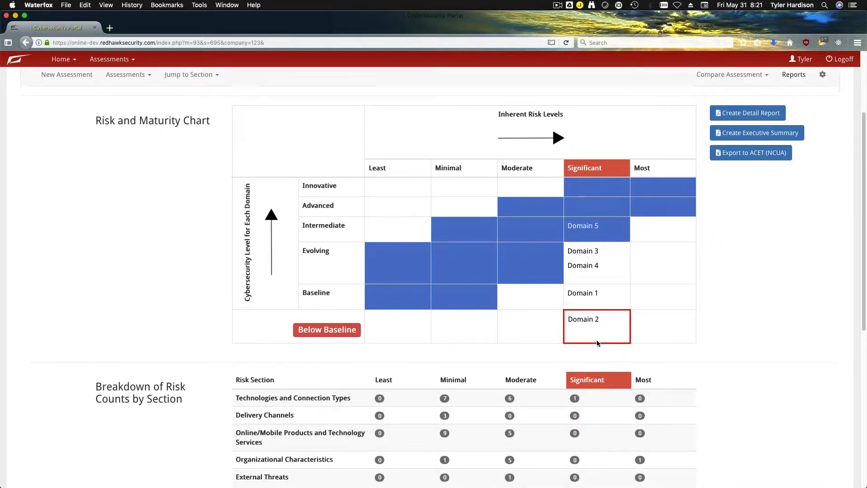
{"action": "scroll", "coordinate": [597, 343], "scroll_direction": "up", "scroll_amount": 1}
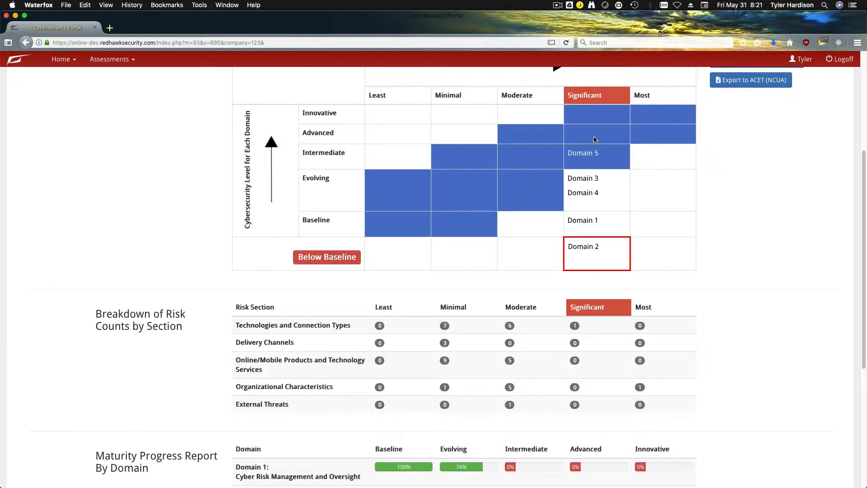
{"action": "scroll", "coordinate": [454, 233], "scroll_direction": "down", "scroll_amount": 4}
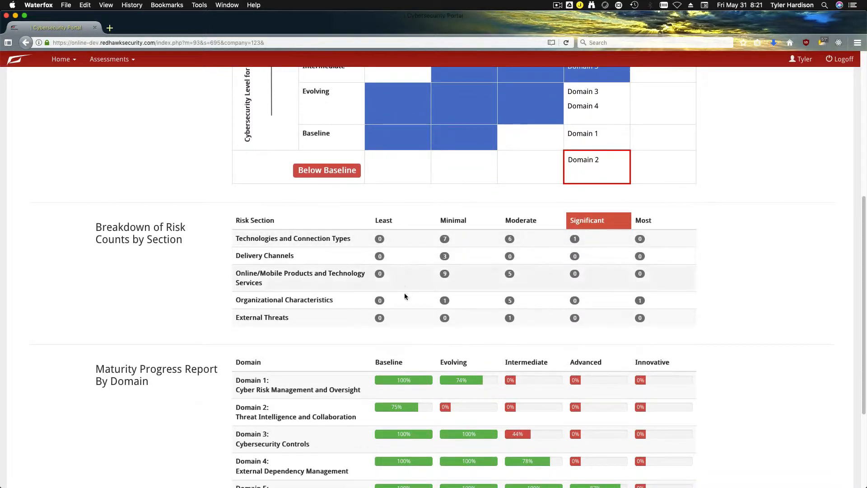
{"action": "scroll", "coordinate": [413, 327], "scroll_direction": "down", "scroll_amount": 6}
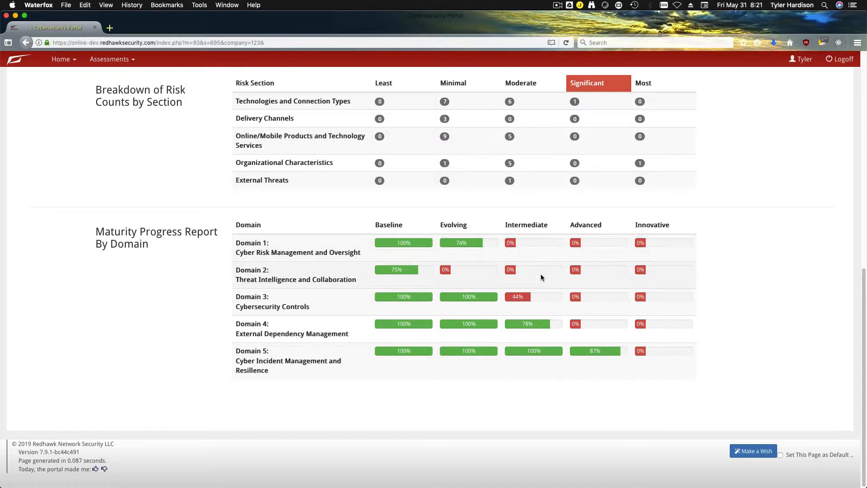
Step: Compare the assessment with 2019 Your Company Test dated 2019-03-15 and examine the compared maturity chart and risk counts
{"action": "scroll", "coordinate": [541, 277], "scroll_direction": "up", "scroll_amount": 10}
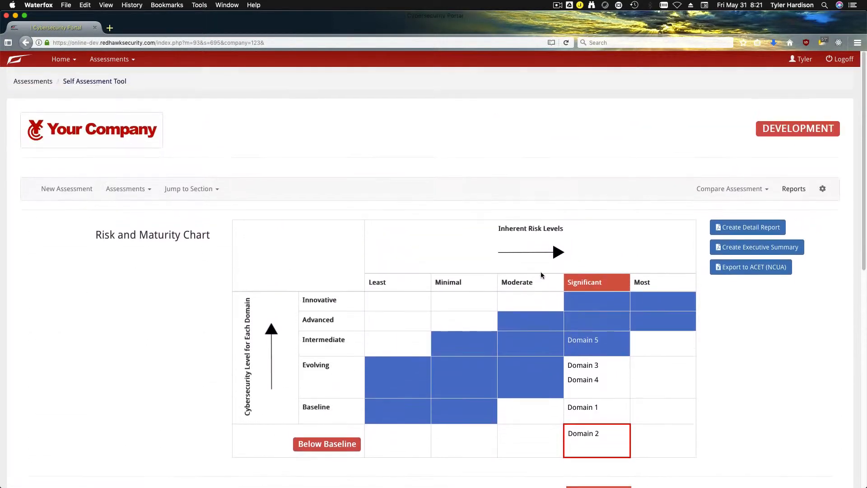
{"action": "left_click", "coordinate": [732, 189]}
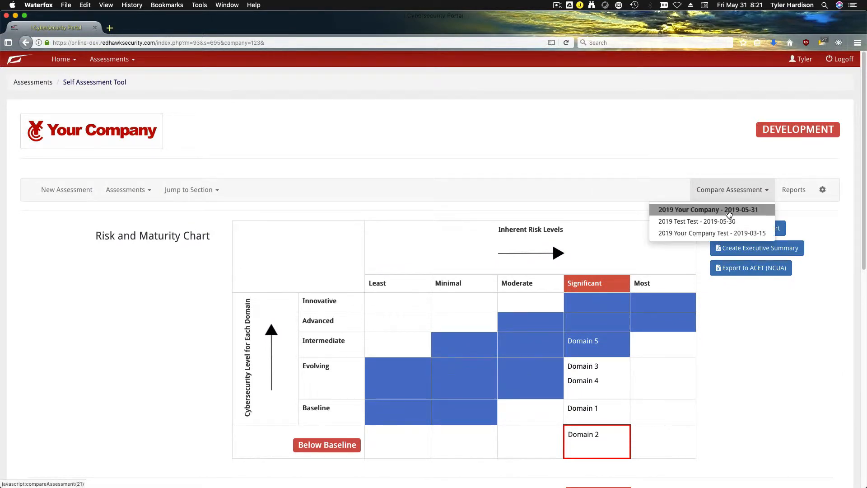
{"action": "left_click", "coordinate": [718, 234]}
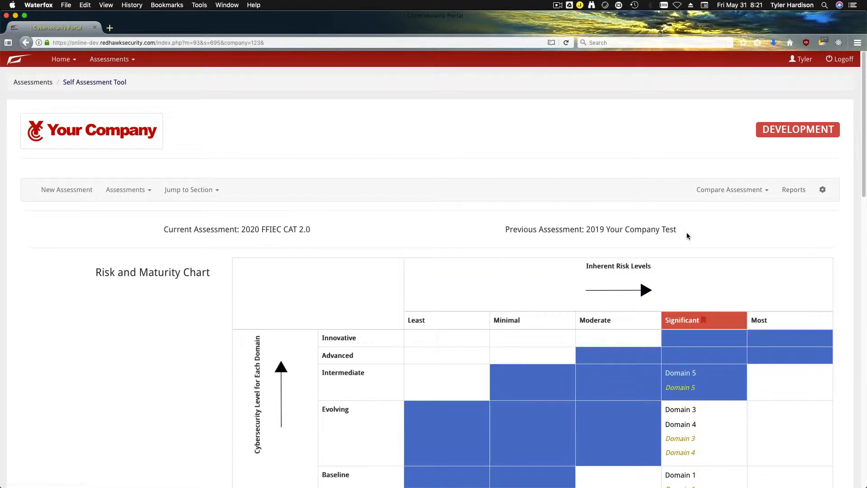
{"action": "scroll", "coordinate": [627, 243], "scroll_direction": "down", "scroll_amount": 5}
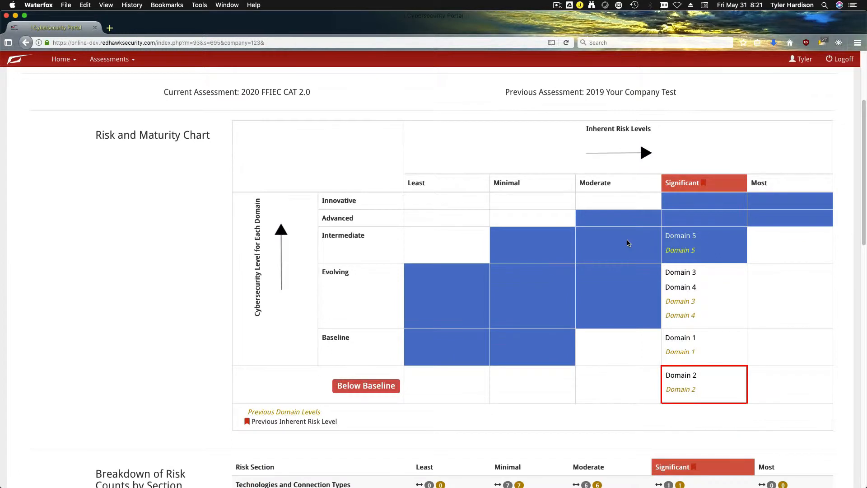
{"action": "scroll", "coordinate": [627, 243], "scroll_direction": "down", "scroll_amount": 4}
{"action": "scroll", "coordinate": [627, 243], "scroll_direction": "down", "scroll_amount": 3}
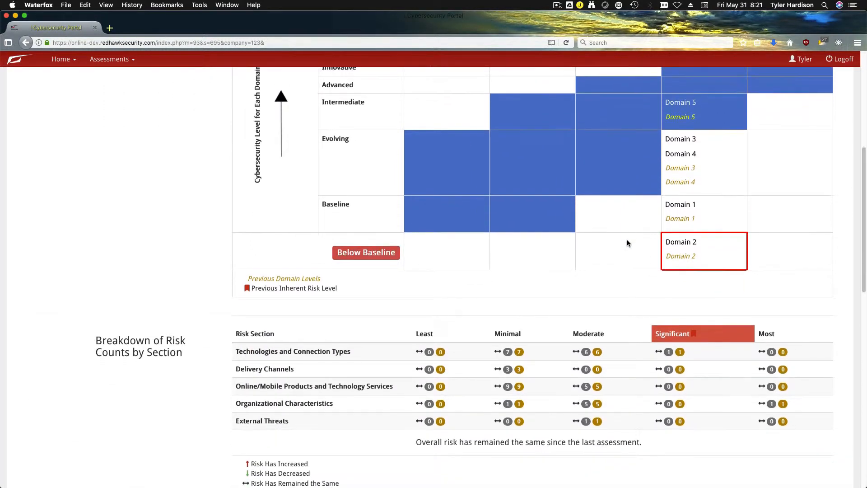
{"action": "scroll", "coordinate": [627, 243], "scroll_direction": "up", "scroll_amount": 2}
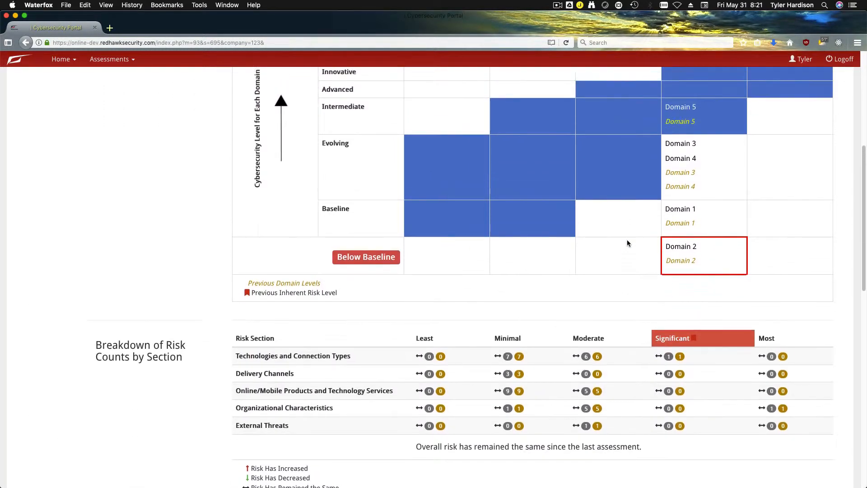
Step: Examine the compared risk counts by section and the maturity progress by domain for the current and previous assessments
{"action": "scroll", "coordinate": [685, 164], "scroll_direction": "down", "scroll_amount": 10}
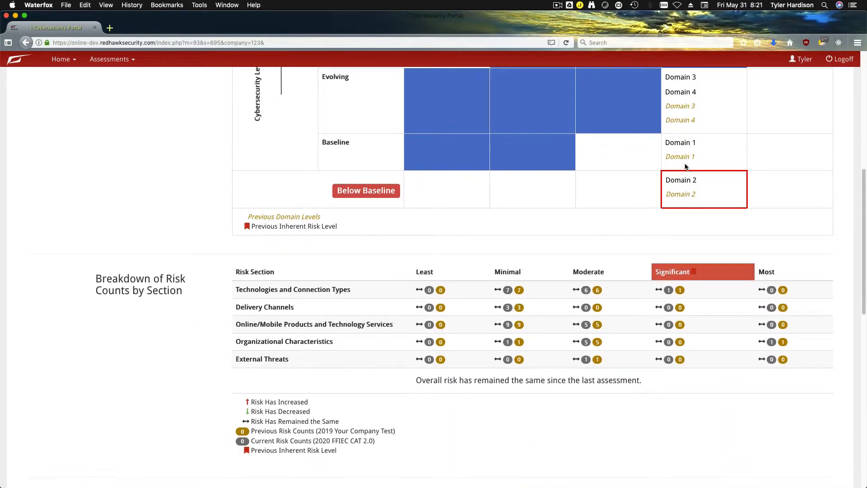
{"action": "scroll", "coordinate": [685, 165], "scroll_direction": "down", "scroll_amount": 6}
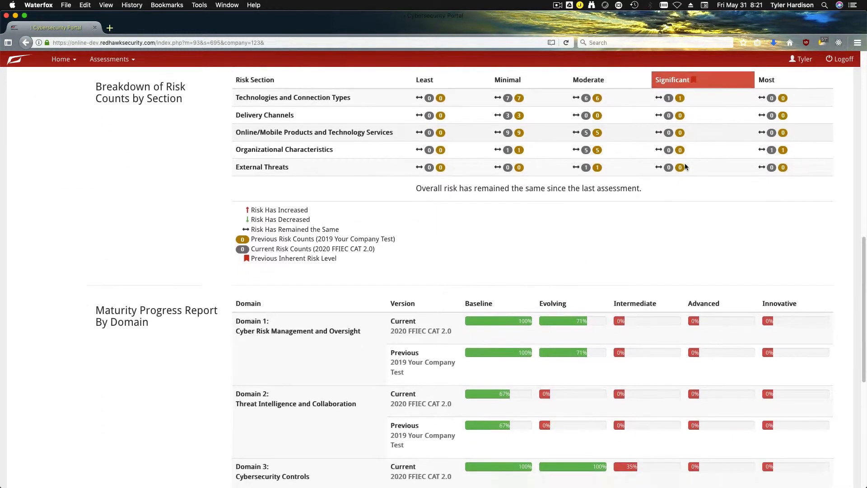
{"action": "scroll", "coordinate": [685, 167], "scroll_direction": "down", "scroll_amount": 3}
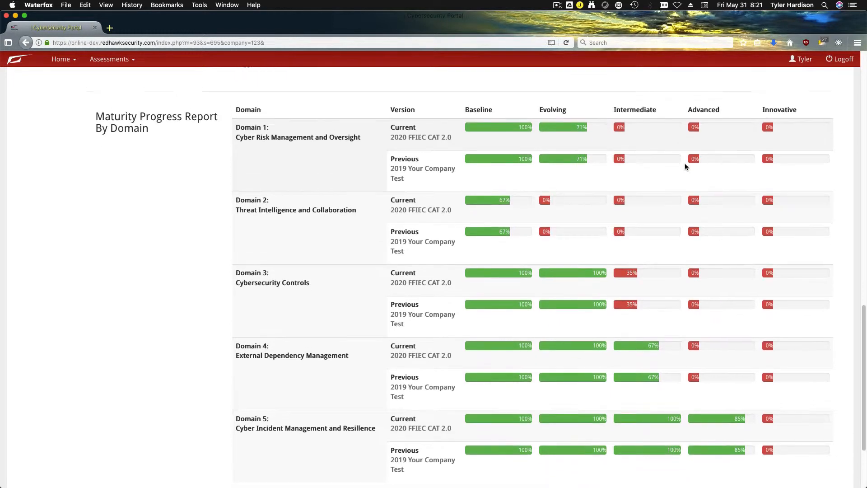
{"action": "scroll", "coordinate": [685, 166], "scroll_direction": "up", "scroll_amount": 20}
{"action": "scroll", "coordinate": [684, 166], "scroll_direction": "up", "scroll_amount": 3}
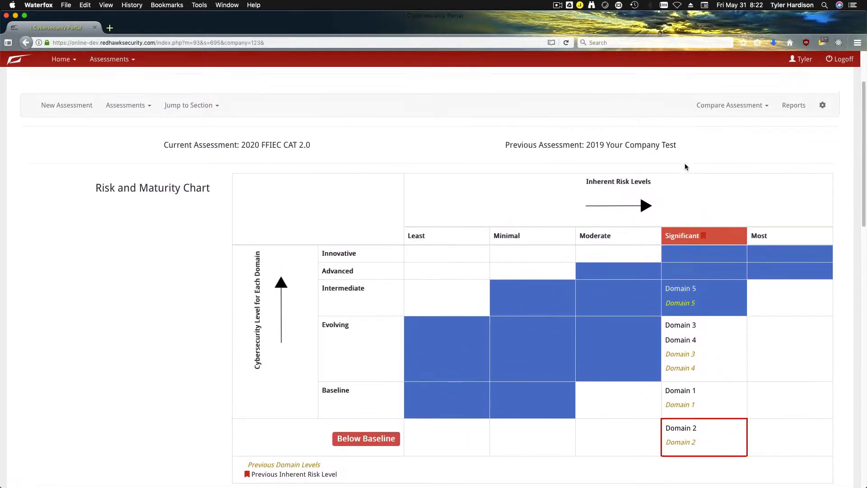
Step: Return to the assessment's own reports, create the detail report, save it as 2020 FFIEC CAT 2.0.pdf and open it in Preview
{"action": "left_click", "coordinate": [800, 130]}
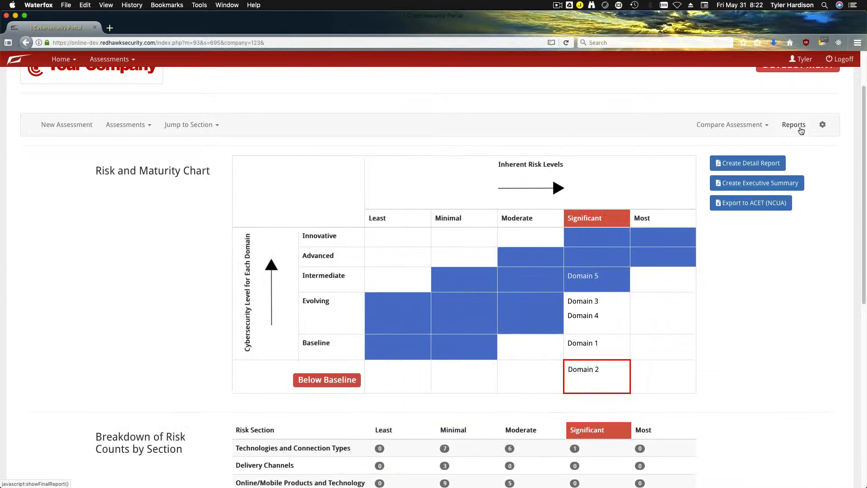
{"action": "left_click", "coordinate": [753, 164]}
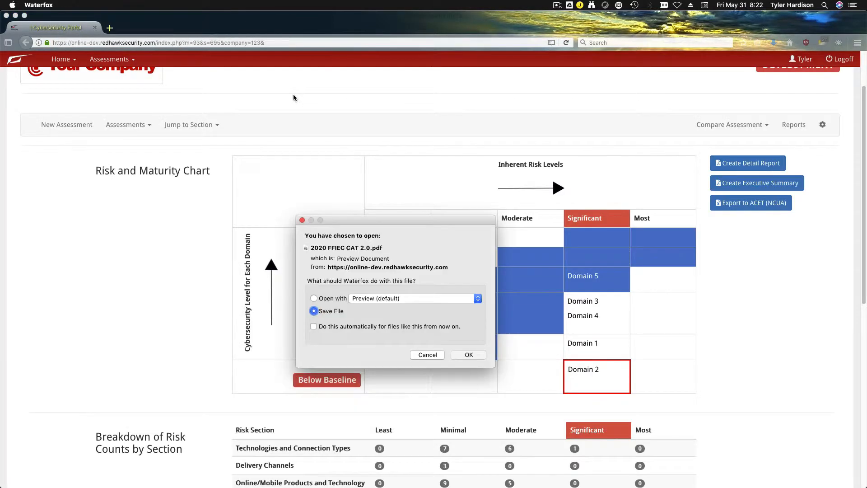
{"action": "left_click", "coordinate": [468, 355]}
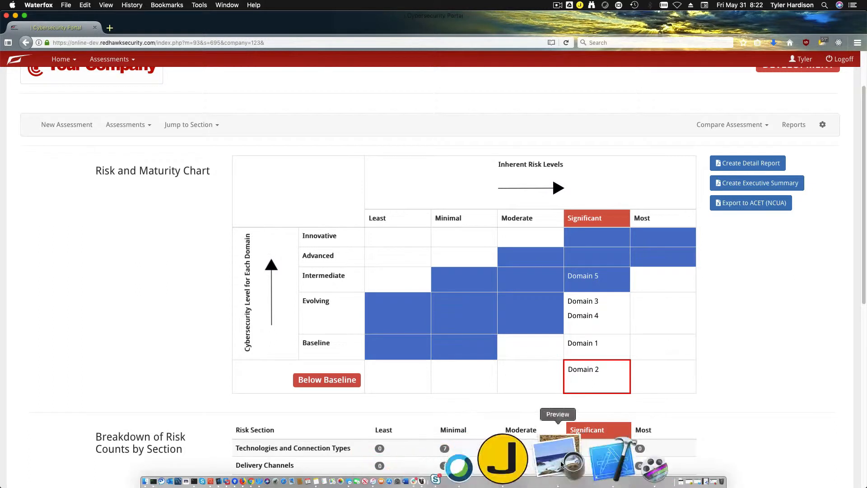
{"action": "left_click", "coordinate": [774, 43]}
{"action": "left_click", "coordinate": [673, 68]}
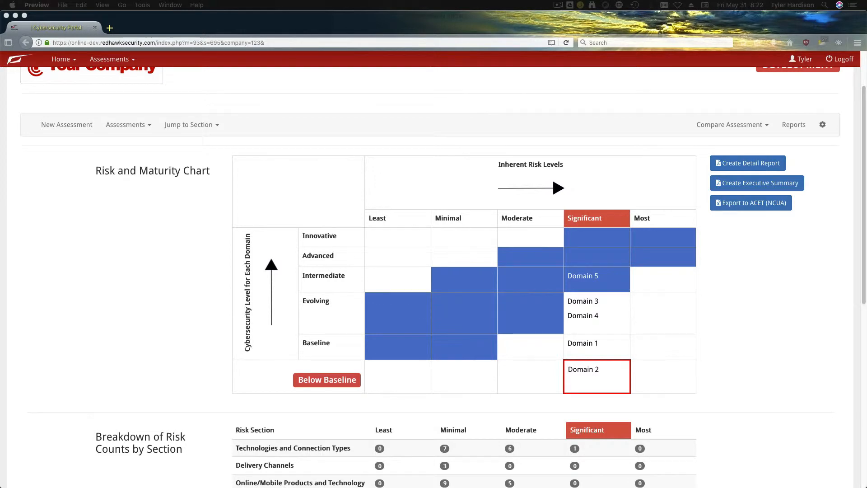
Step: Go to the report's Inherent Risk Profile from its table of contents and examine the selected risk levels in every category
{"action": "scroll", "coordinate": [503, 60], "scroll_direction": "down", "scroll_amount": 5}
{"action": "scroll", "coordinate": [441, 195], "scroll_direction": "down", "scroll_amount": 5}
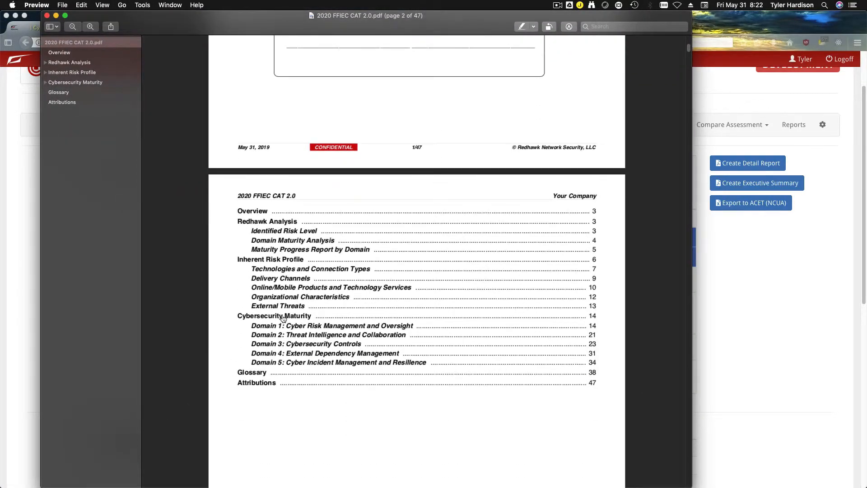
{"action": "left_click", "coordinate": [289, 260]}
{"action": "scroll", "coordinate": [316, 271], "scroll_direction": "down", "scroll_amount": 5}
{"action": "scroll", "coordinate": [356, 282], "scroll_direction": "down", "scroll_amount": 7}
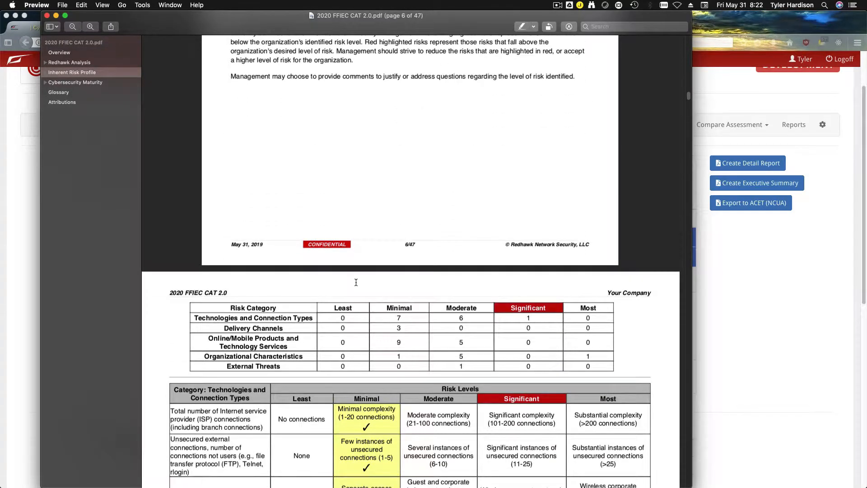
{"action": "scroll", "coordinate": [356, 282], "scroll_direction": "down", "scroll_amount": 5}
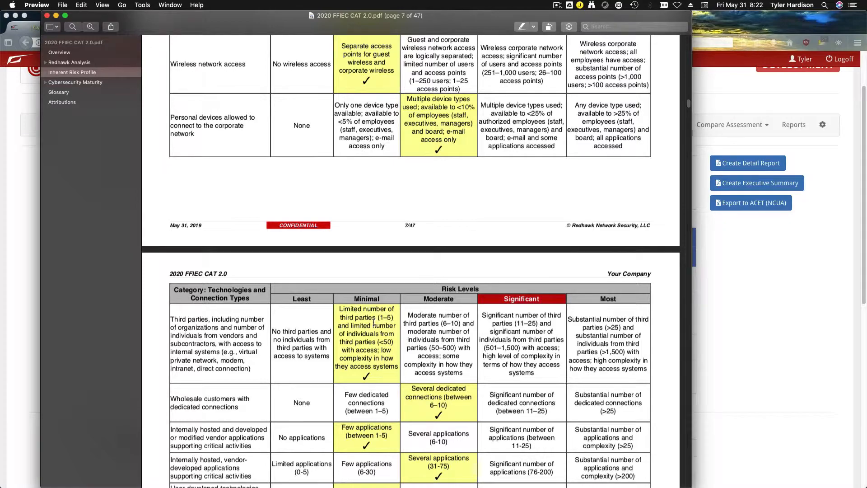
{"action": "scroll", "coordinate": [373, 322], "scroll_direction": "down", "scroll_amount": 8}
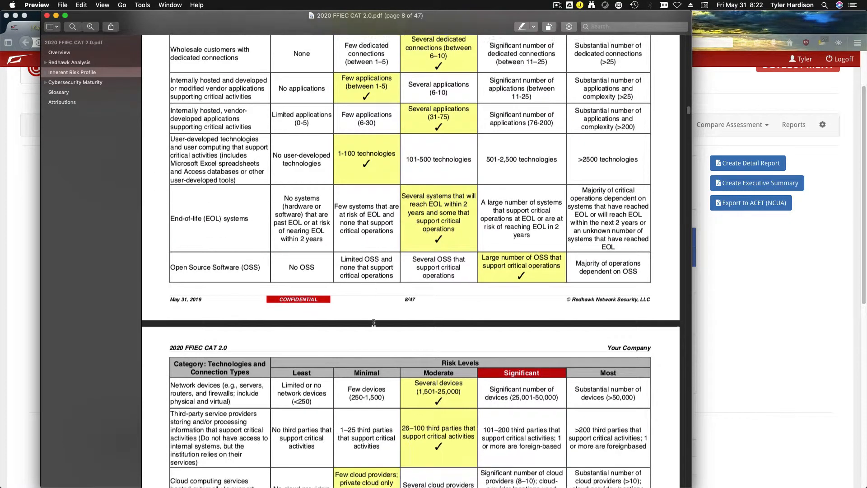
{"action": "scroll", "coordinate": [374, 322], "scroll_direction": "down", "scroll_amount": 17}
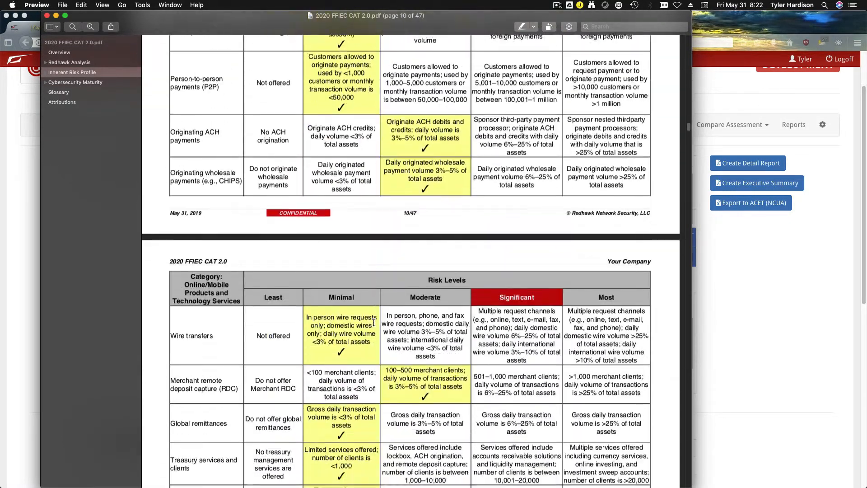
{"action": "scroll", "coordinate": [374, 322], "scroll_direction": "down", "scroll_amount": 15}
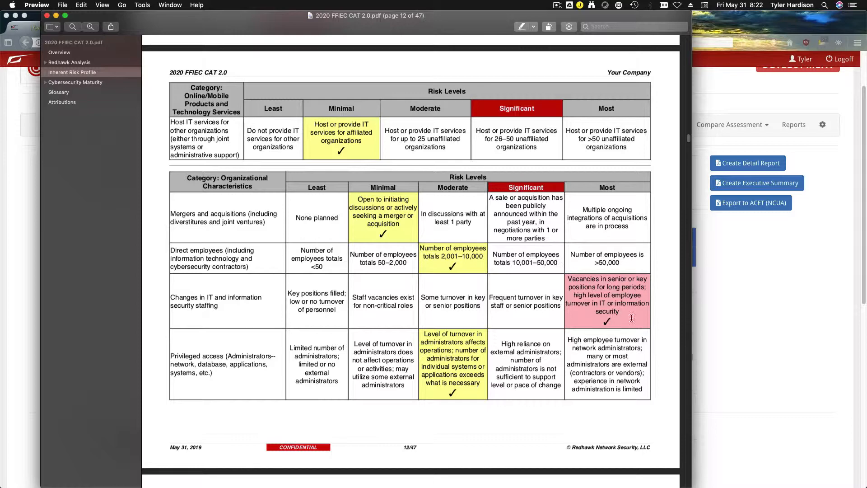
{"action": "scroll", "coordinate": [564, 314], "scroll_direction": "down", "scroll_amount": 10}
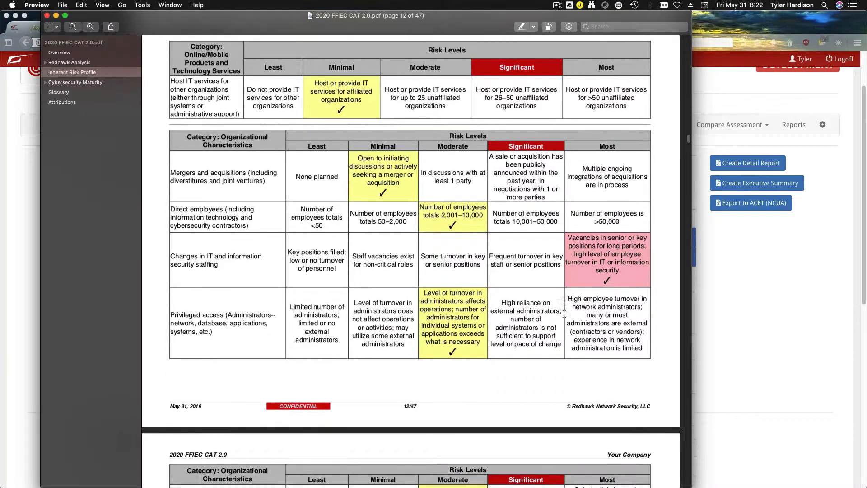
{"action": "scroll", "coordinate": [564, 314], "scroll_direction": "down", "scroll_amount": 15}
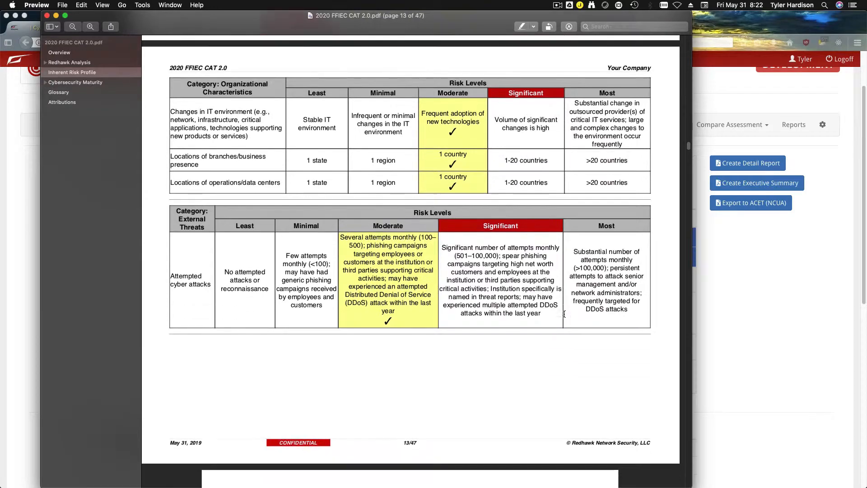
Step: Examine the Cybersecurity Maturity section's Domain 1 statements and answers, covering Oversight and Strategy/Policies
{"action": "scroll", "coordinate": [565, 313], "scroll_direction": "up", "scroll_amount": 2}
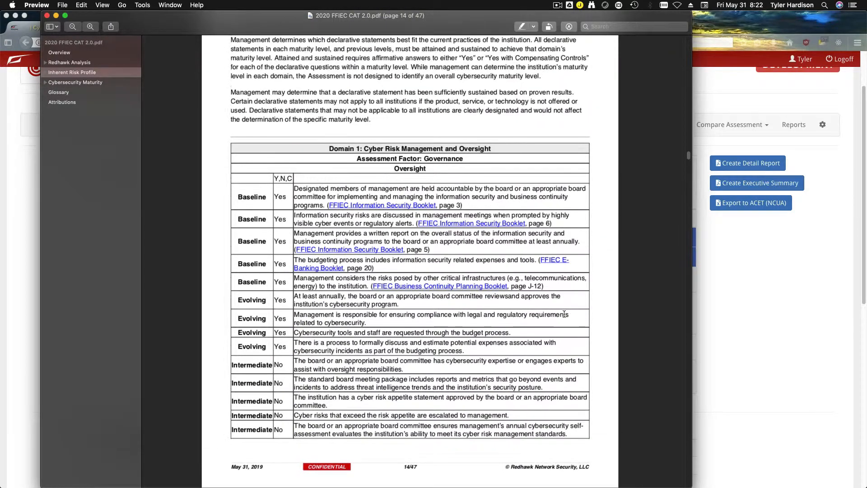
{"action": "scroll", "coordinate": [564, 314], "scroll_direction": "down", "scroll_amount": 4}
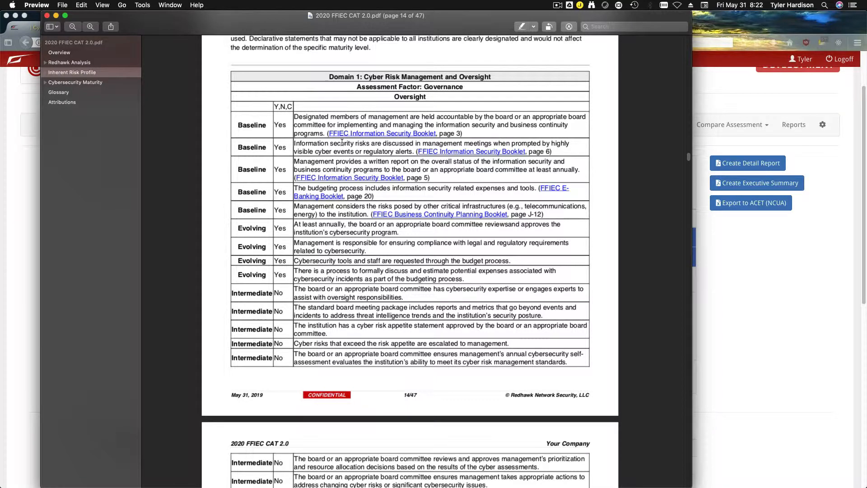
{"action": "scroll", "coordinate": [342, 142], "scroll_direction": "down", "scroll_amount": 15}
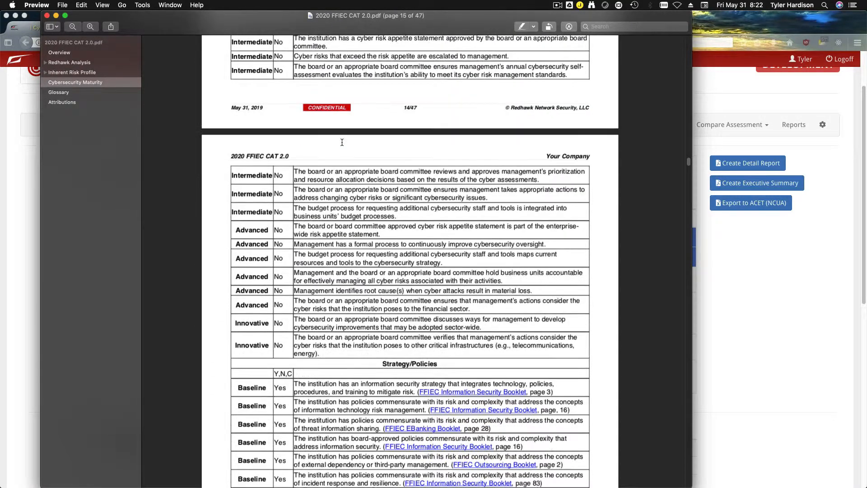
{"action": "scroll", "coordinate": [341, 142], "scroll_direction": "down", "scroll_amount": 7}
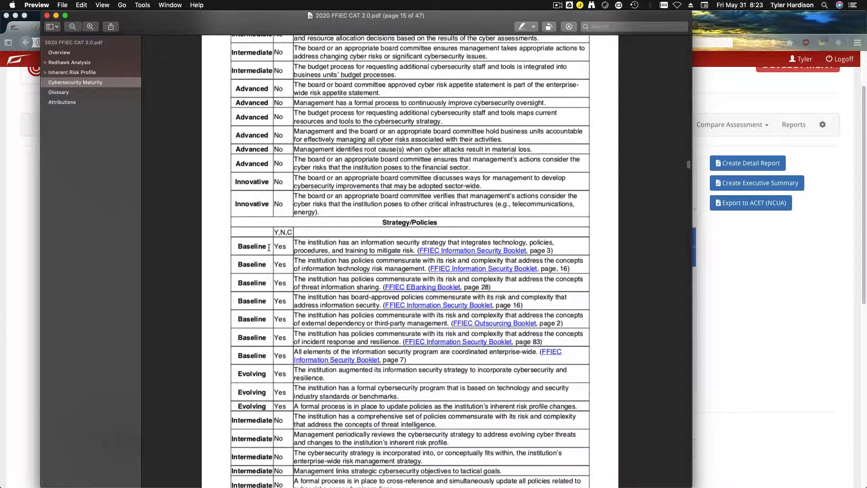
{"action": "scroll", "coordinate": [276, 367], "scroll_direction": "down", "scroll_amount": 16}
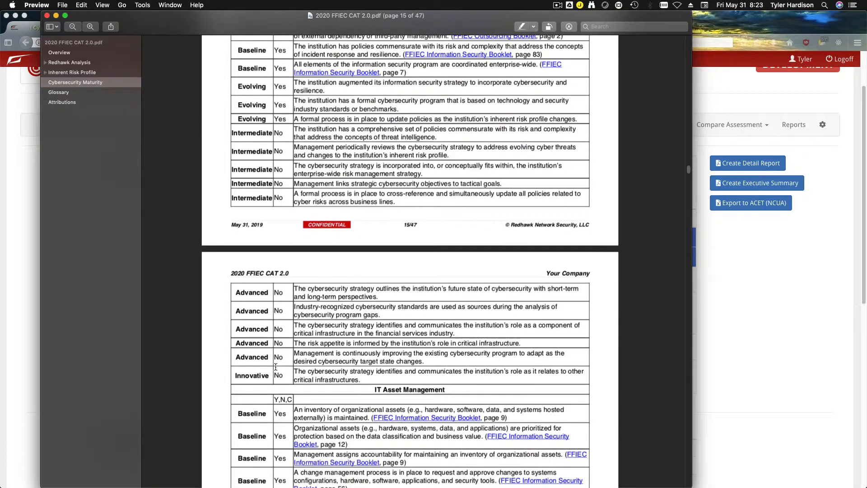
{"action": "scroll", "coordinate": [275, 367], "scroll_direction": "up", "scroll_amount": 17}
{"action": "scroll", "coordinate": [276, 367], "scroll_direction": "up", "scroll_amount": 20}
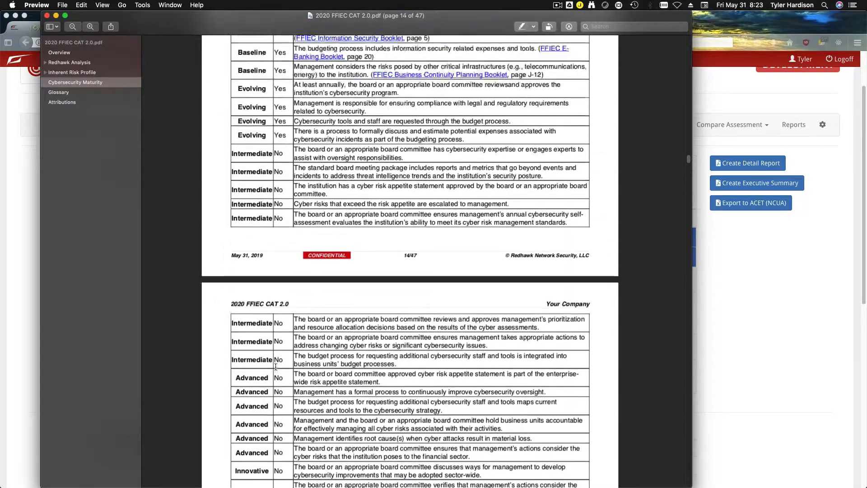
{"action": "scroll", "coordinate": [276, 367], "scroll_direction": "up", "scroll_amount": 6}
{"action": "scroll", "coordinate": [276, 367], "scroll_direction": "down", "scroll_amount": 16}
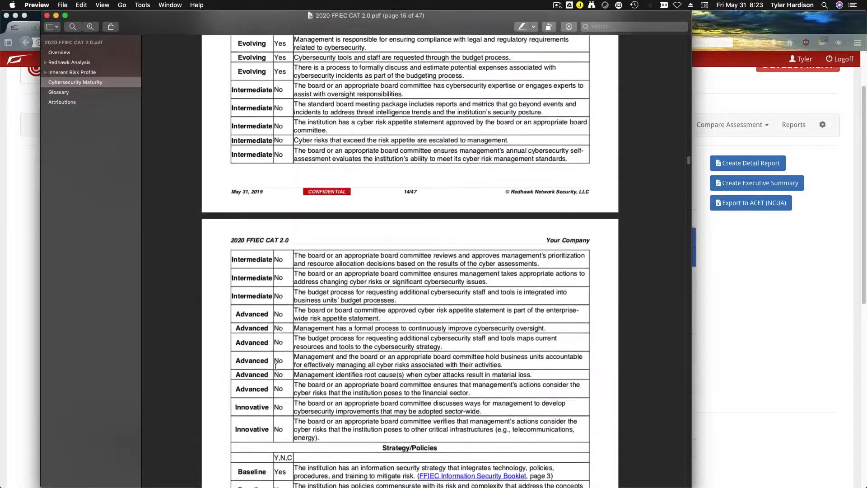
{"action": "scroll", "coordinate": [275, 367], "scroll_direction": "up", "scroll_amount": 20}
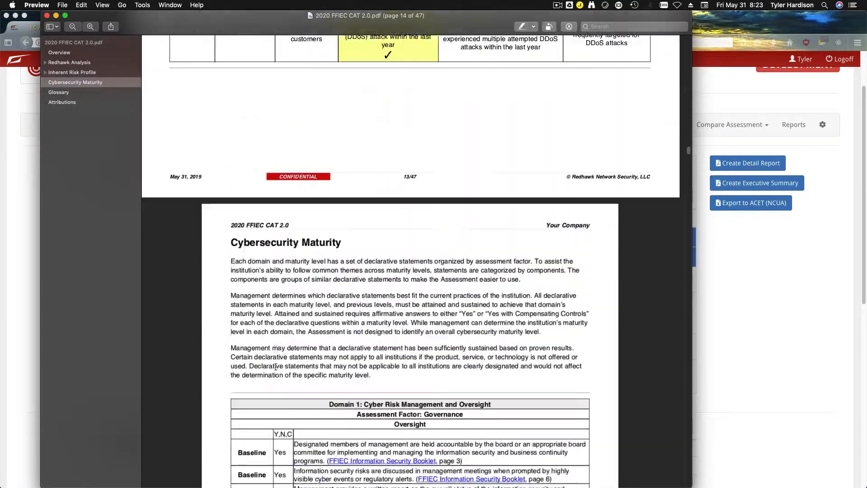
Step: Return to the start of the PDF report and review its sign-off block, Overview text and table of contents
{"action": "scroll", "coordinate": [276, 366], "scroll_direction": "up", "scroll_amount": 20}
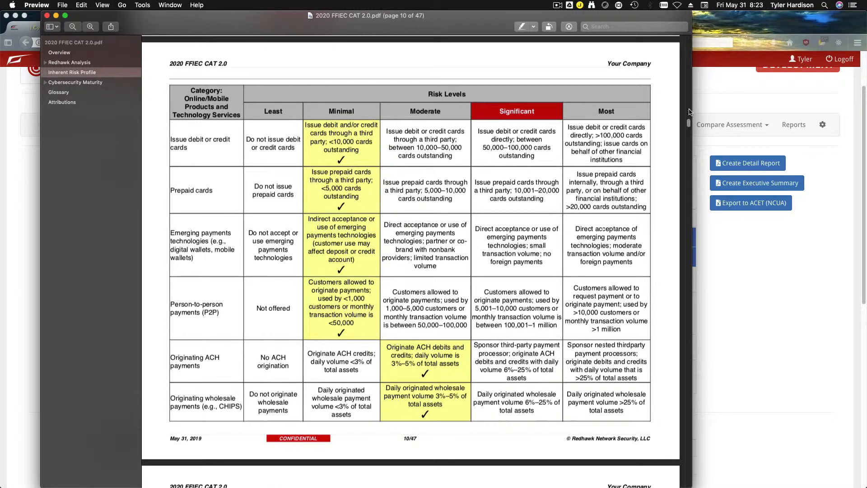
{"action": "left_click_drag", "start_coordinate": [689, 121], "coordinate": [693, 36]}
{"action": "scroll", "coordinate": [552, 170], "scroll_direction": "down", "scroll_amount": 15}
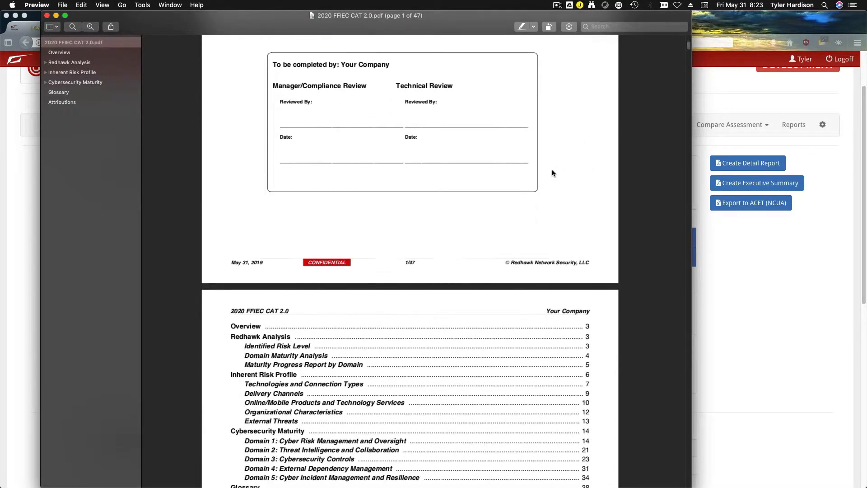
{"action": "scroll", "coordinate": [552, 170], "scroll_direction": "down", "scroll_amount": 5}
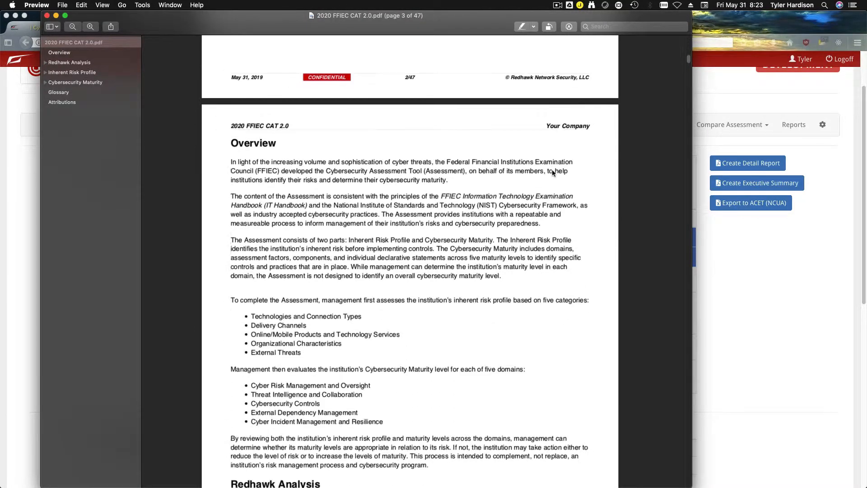
{"action": "scroll", "coordinate": [551, 173], "scroll_direction": "down", "scroll_amount": 1}
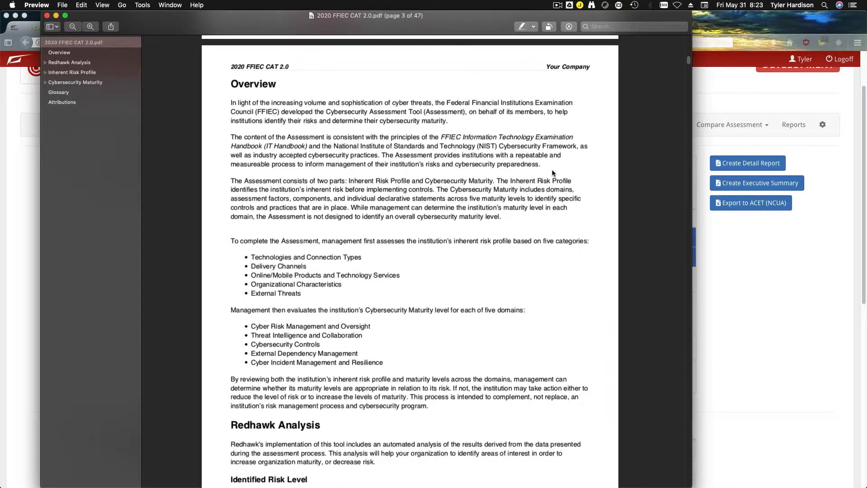
{"action": "scroll", "coordinate": [393, 214], "scroll_direction": "up", "scroll_amount": 10}
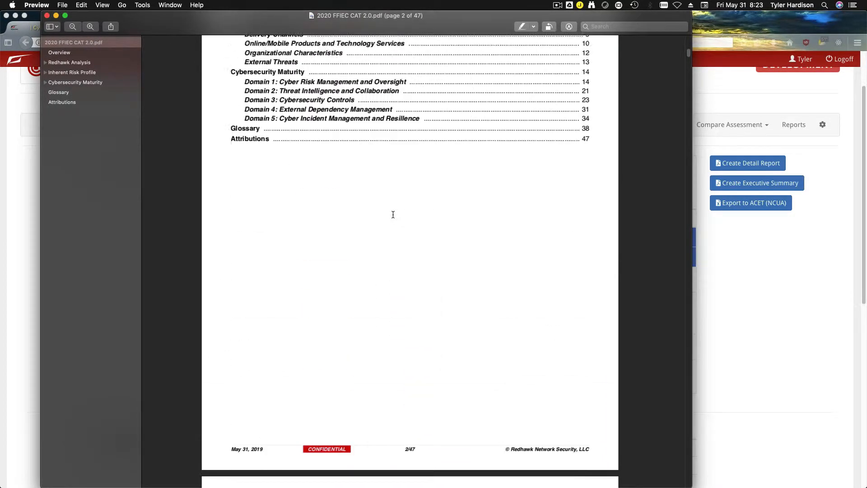
{"action": "scroll", "coordinate": [393, 214], "scroll_direction": "up", "scroll_amount": 5}
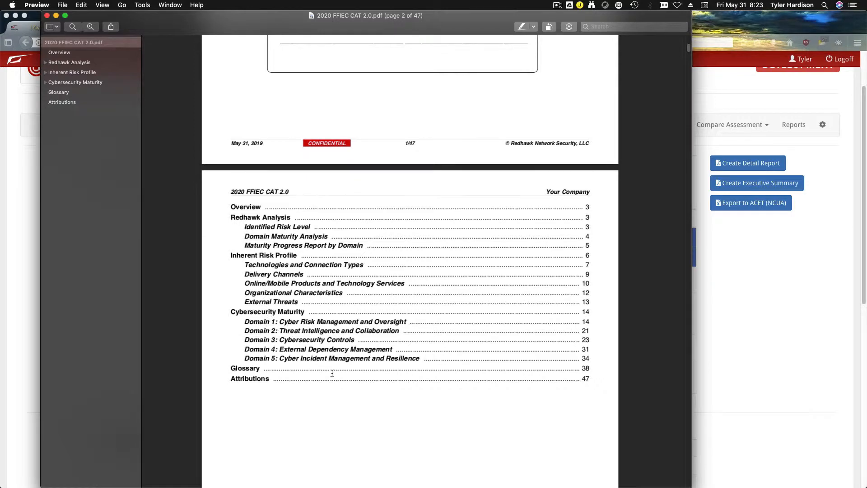
Step: Examine the Redhawk Analysis risk level, domain maturity chart and progress table, and select the "Domain 2 - Threat Intelligence and Collaboration" line
{"action": "scroll", "coordinate": [332, 373], "scroll_direction": "down", "scroll_amount": 1}
{"action": "scroll", "coordinate": [332, 373], "scroll_direction": "down", "scroll_amount": 15}
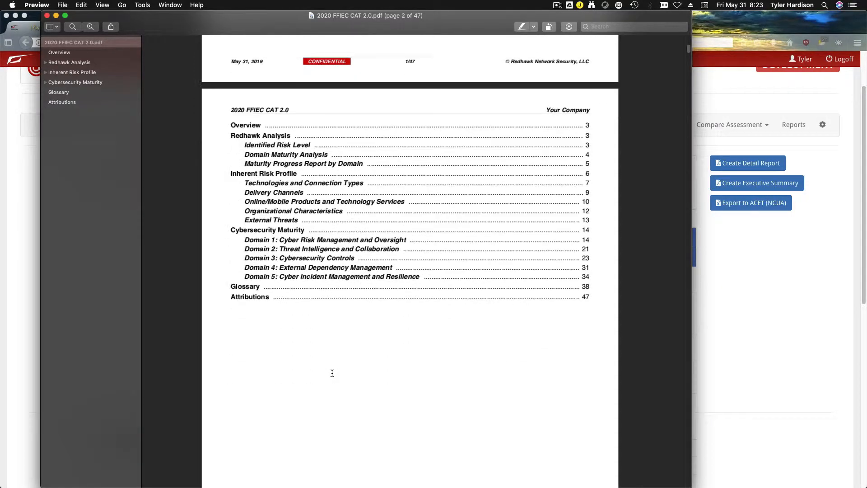
{"action": "scroll", "coordinate": [332, 374], "scroll_direction": "down", "scroll_amount": 12}
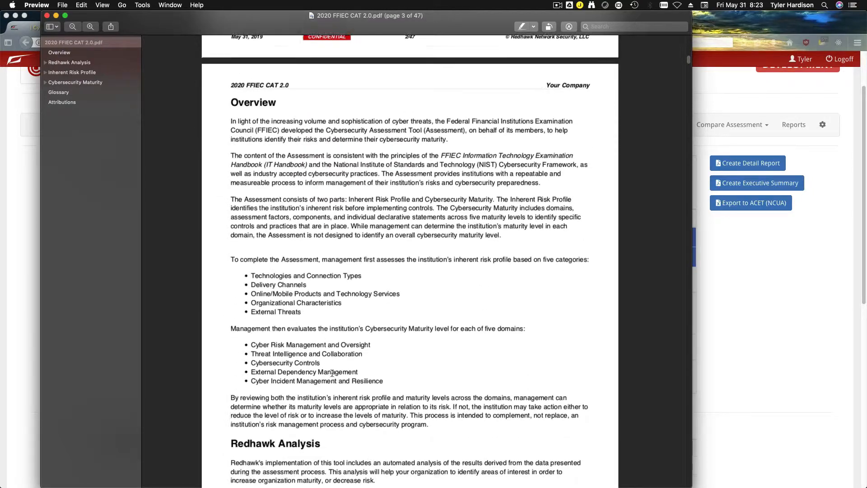
{"action": "scroll", "coordinate": [332, 373], "scroll_direction": "down", "scroll_amount": 6}
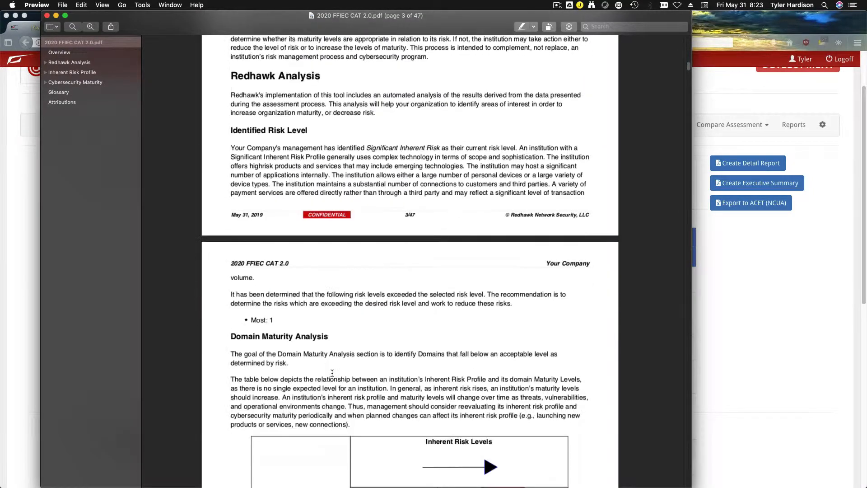
{"action": "scroll", "coordinate": [332, 373], "scroll_direction": "down", "scroll_amount": 8}
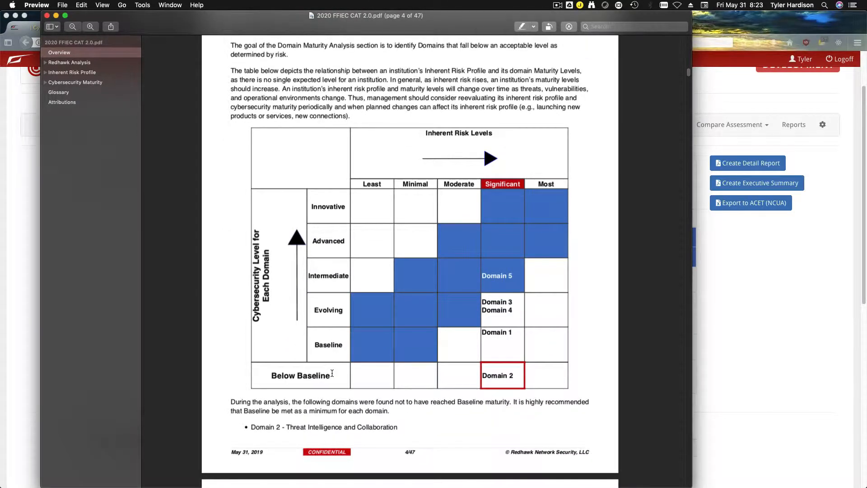
{"action": "scroll", "coordinate": [332, 373], "scroll_direction": "down", "scroll_amount": 1}
{"action": "scroll", "coordinate": [332, 374], "scroll_direction": "down", "scroll_amount": 8}
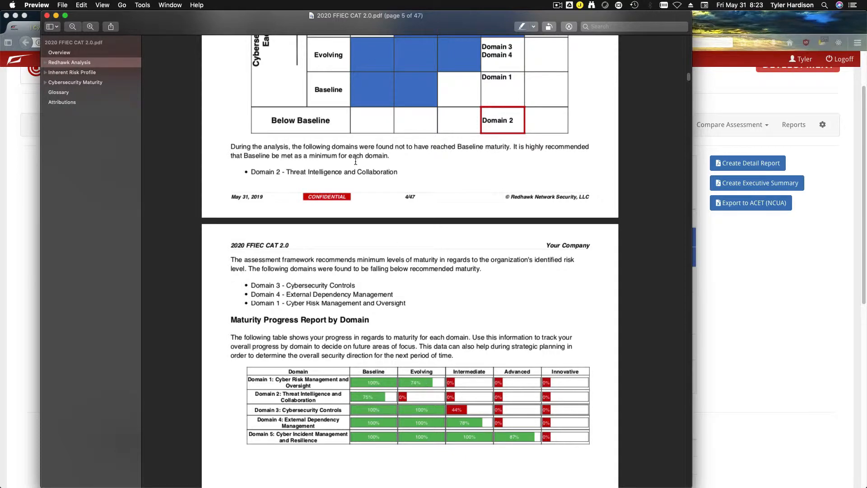
{"action": "triple_click", "coordinate": [401, 170]}
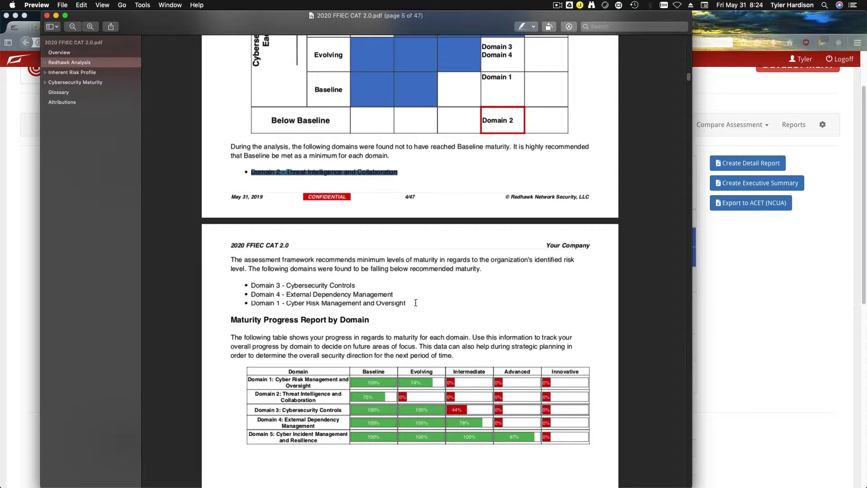
Step: Switch back to Waterfox and look over the assessment's reports page with the risk and maturity chart
{"action": "key", "text": "super+Tab"}
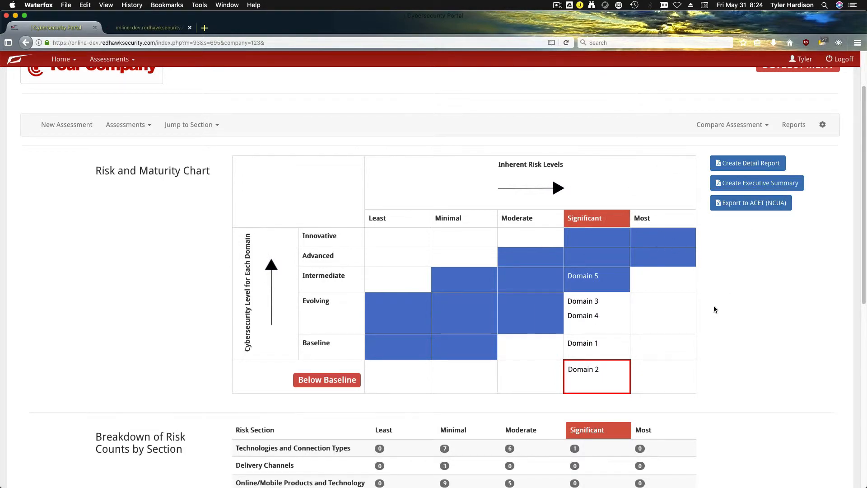
{"action": "scroll", "coordinate": [715, 309], "scroll_direction": "down", "scroll_amount": 1}
{"action": "scroll", "coordinate": [714, 309], "scroll_direction": "down", "scroll_amount": 6}
{"action": "scroll", "coordinate": [714, 309], "scroll_direction": "up", "scroll_amount": 10}
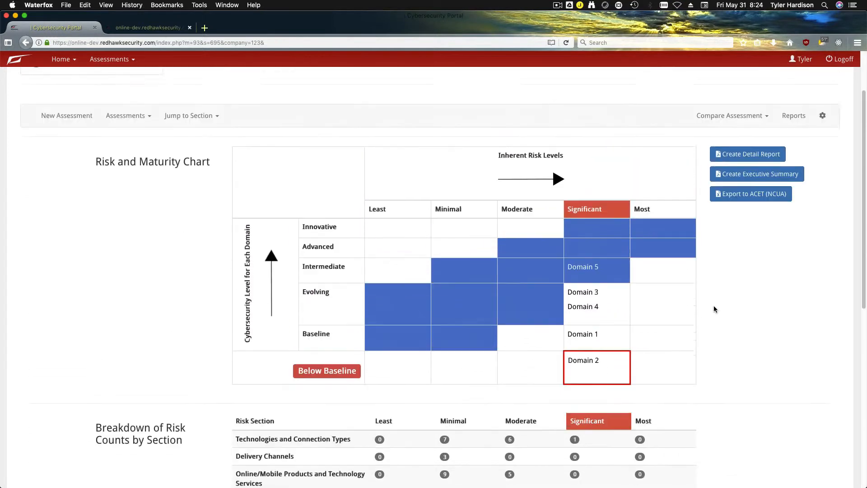